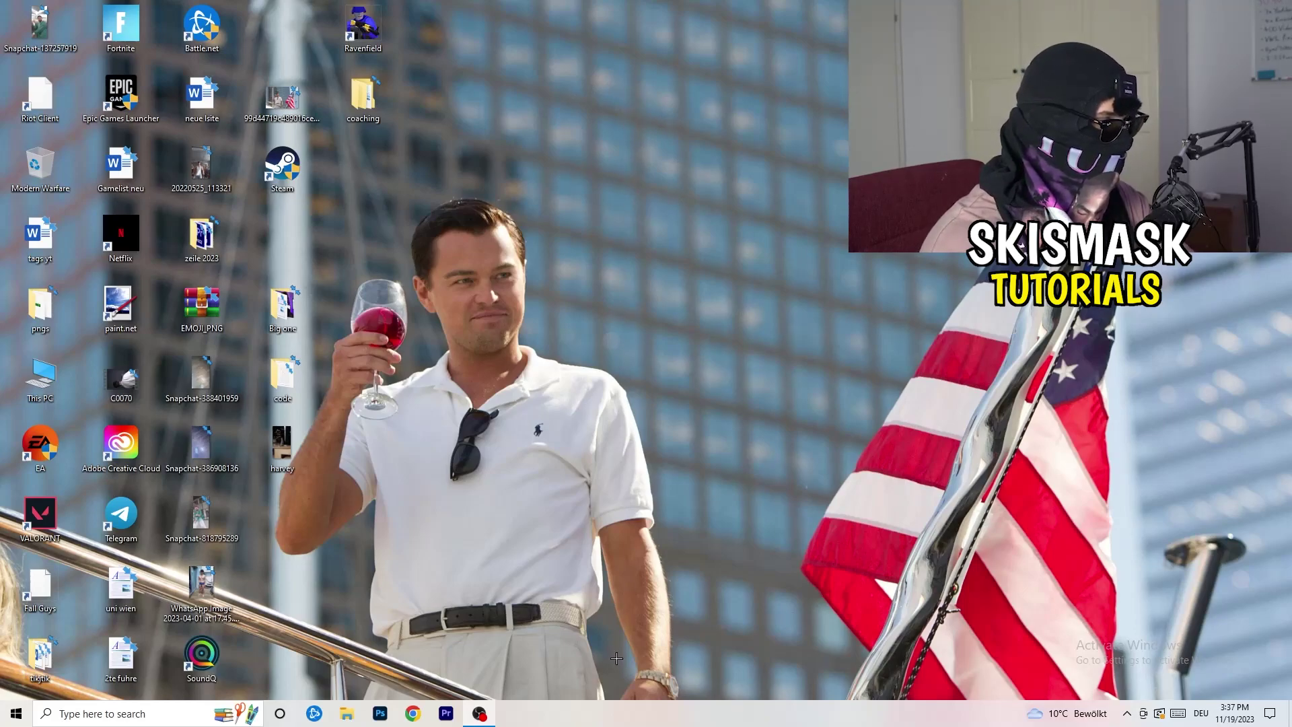
Open Task Manager and show the available actions for the Antimalware Service Executable background process
right_click(635, 714)
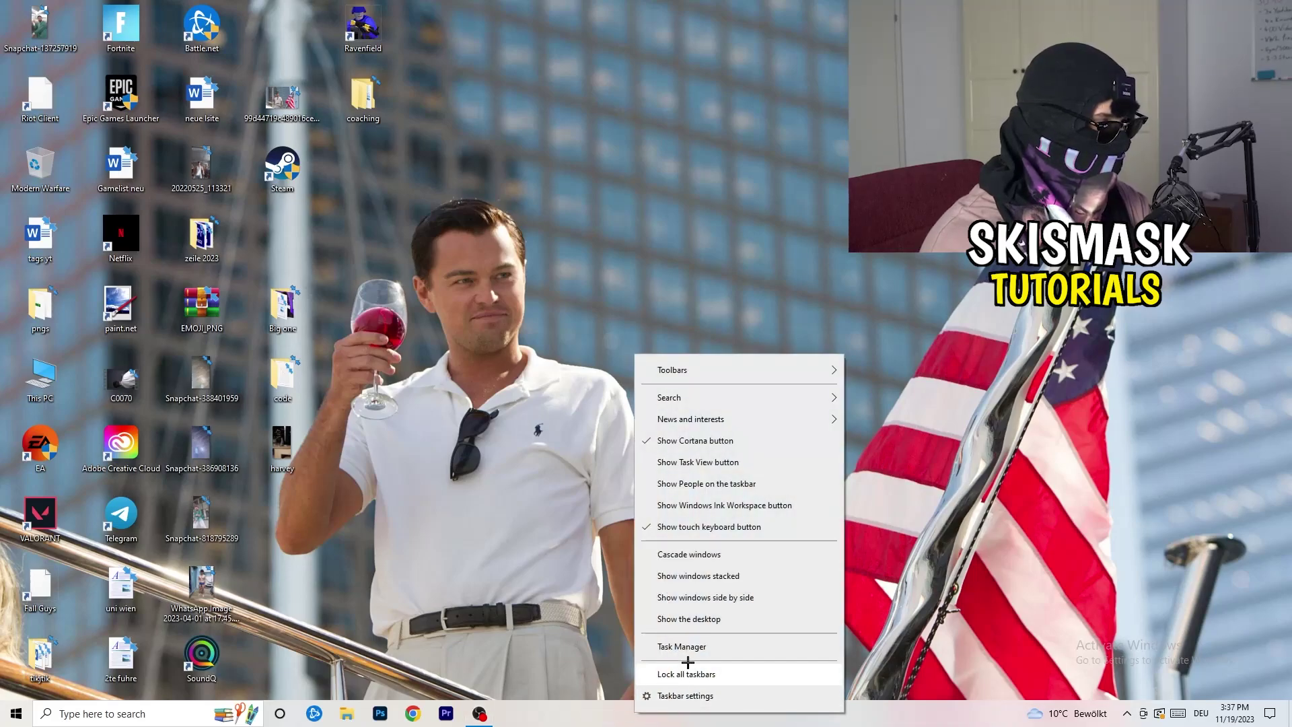
click(726, 646)
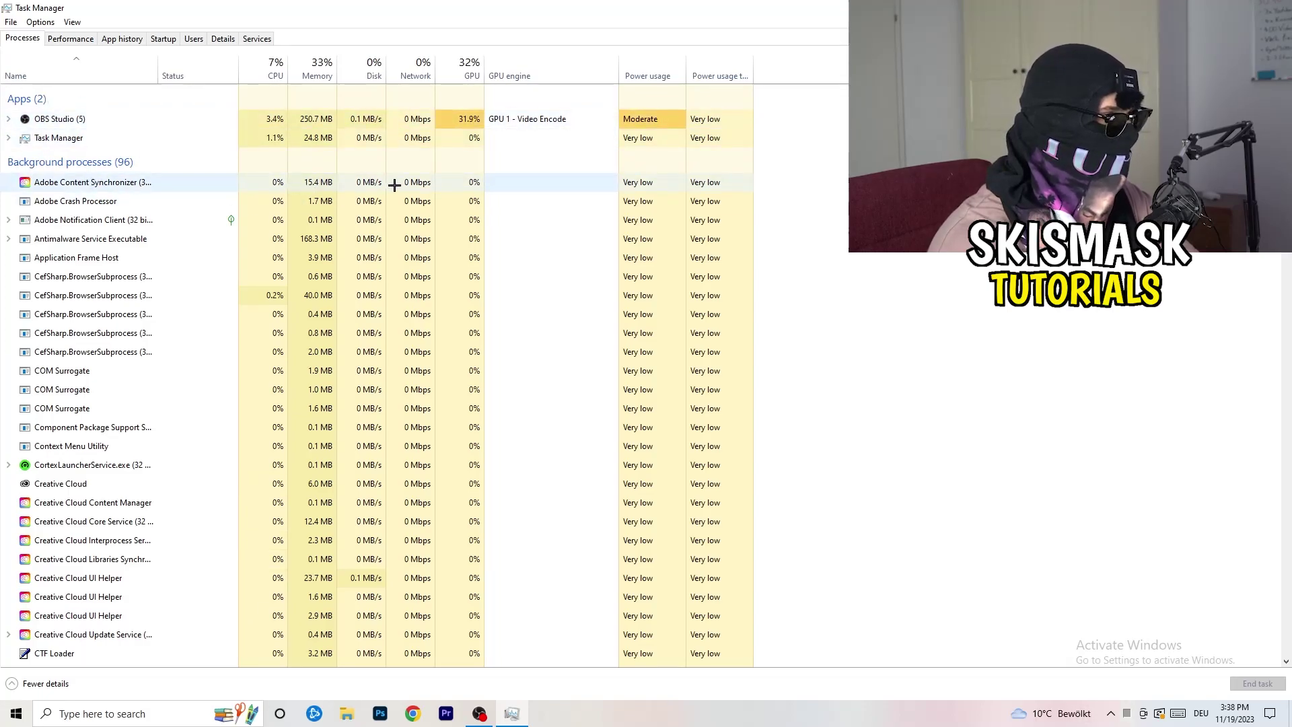
right_click(303, 239)
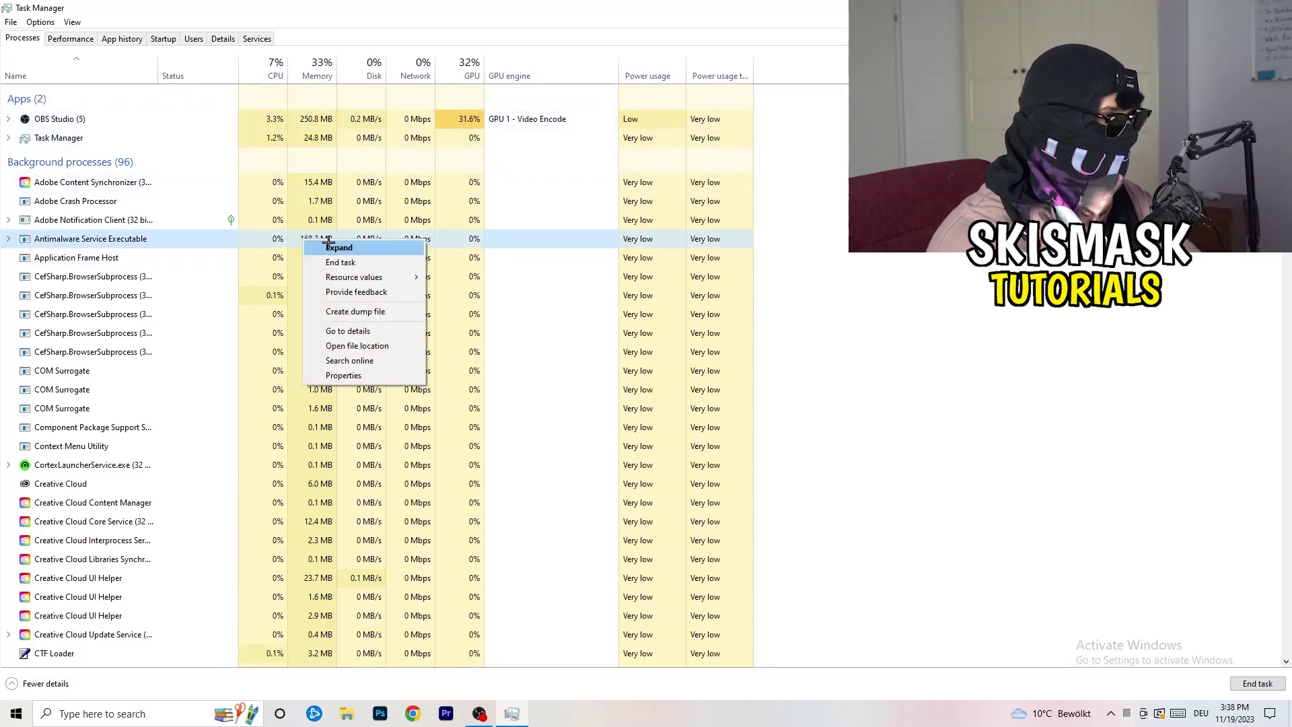
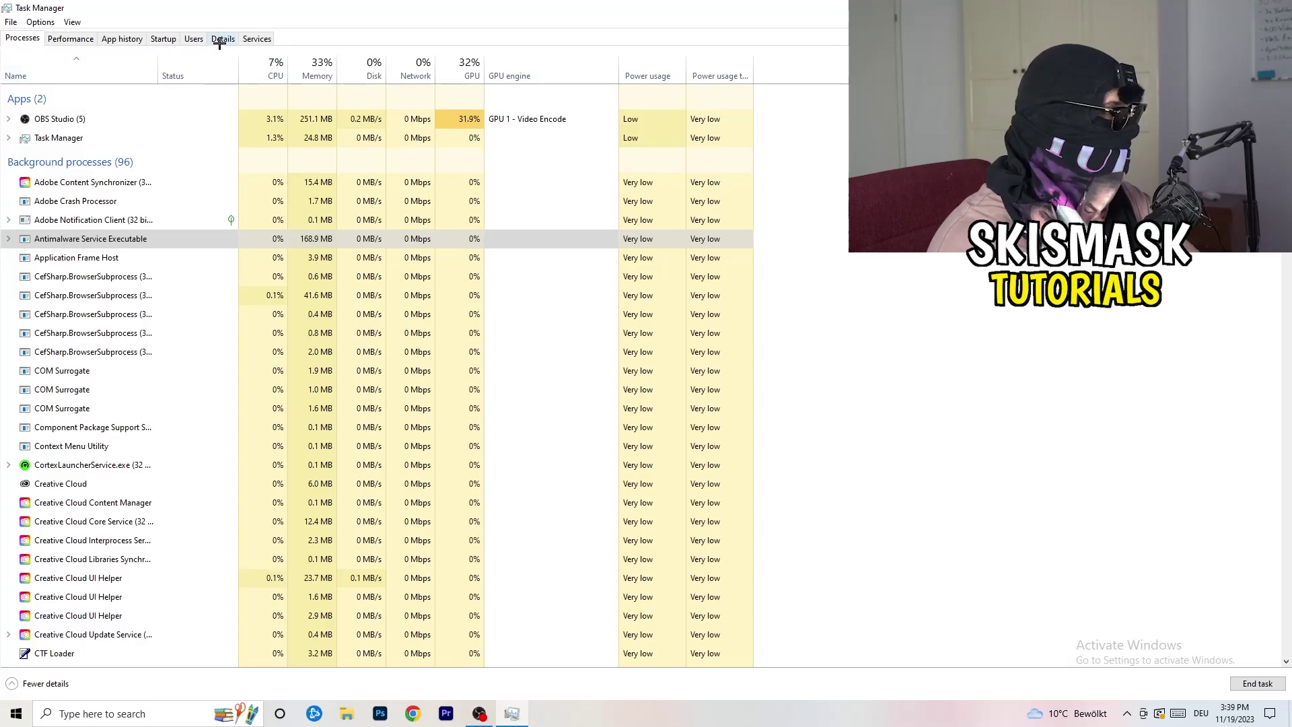
Review the startup programs and check the available actions for Dropbox, EA and File Association Helper
click(163, 38)
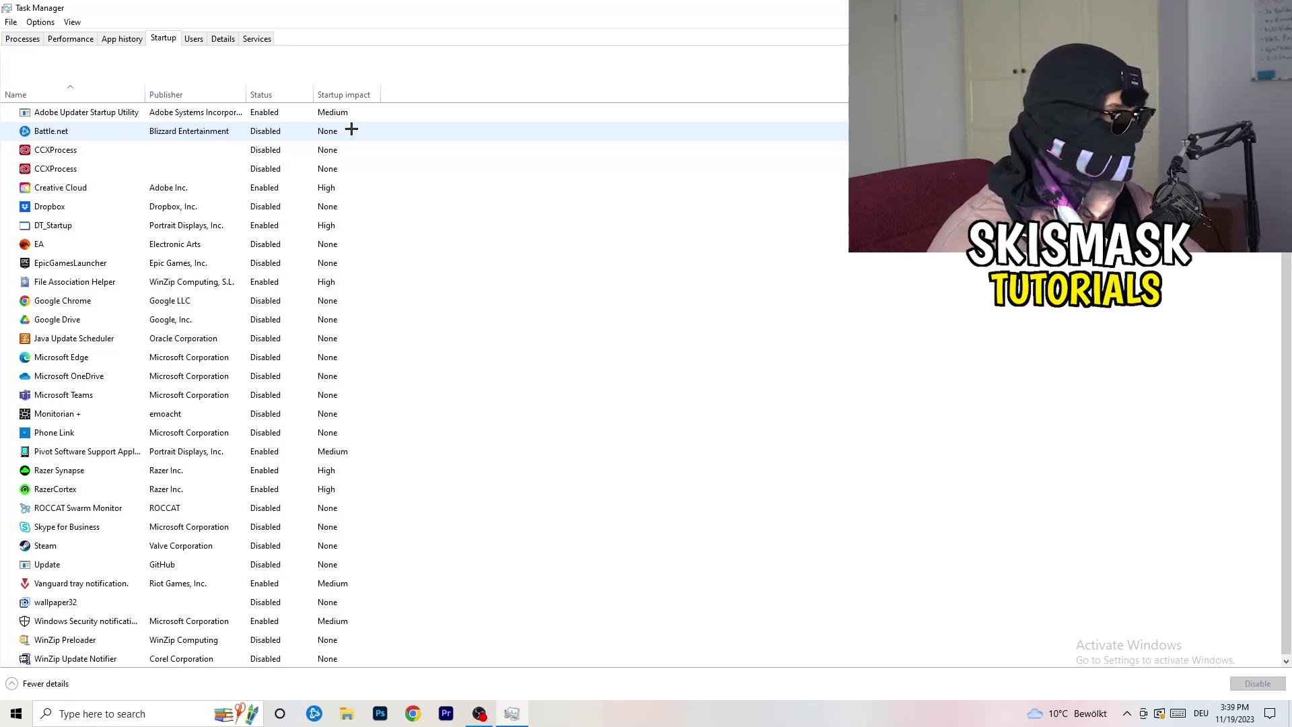
right_click(270, 206)
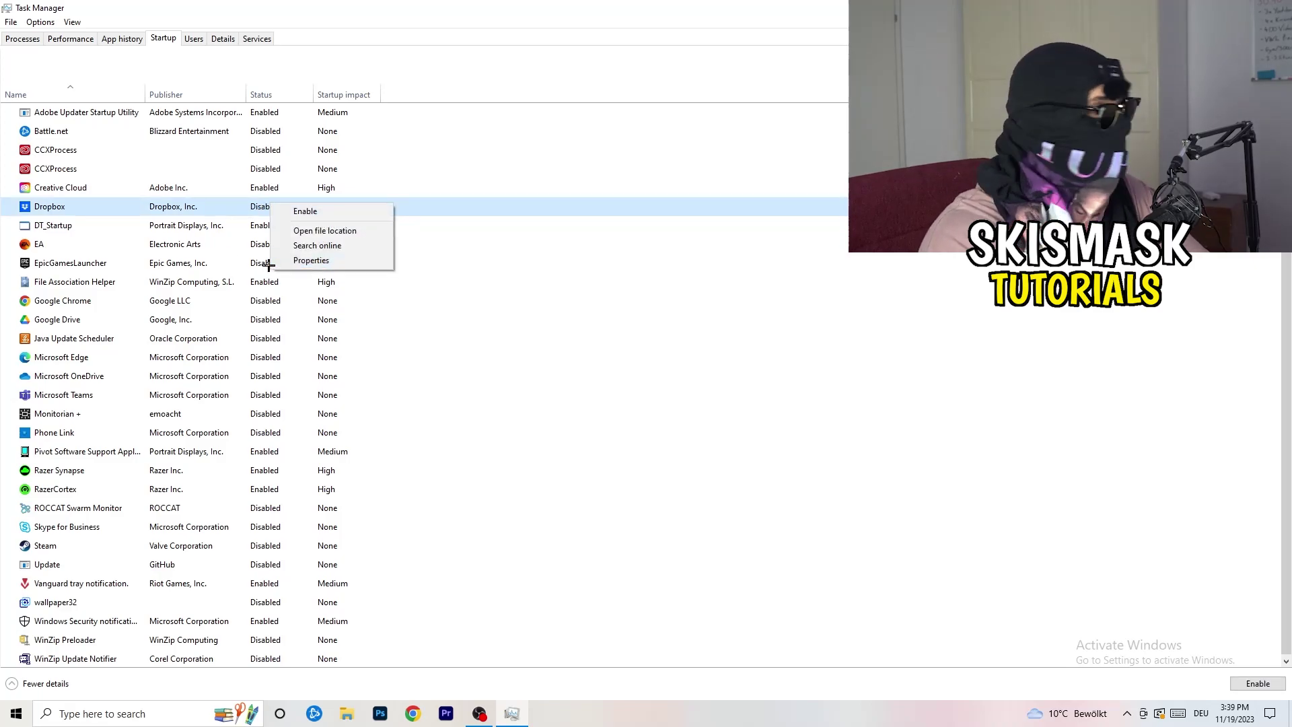
key(Escape)
right_click(129, 247)
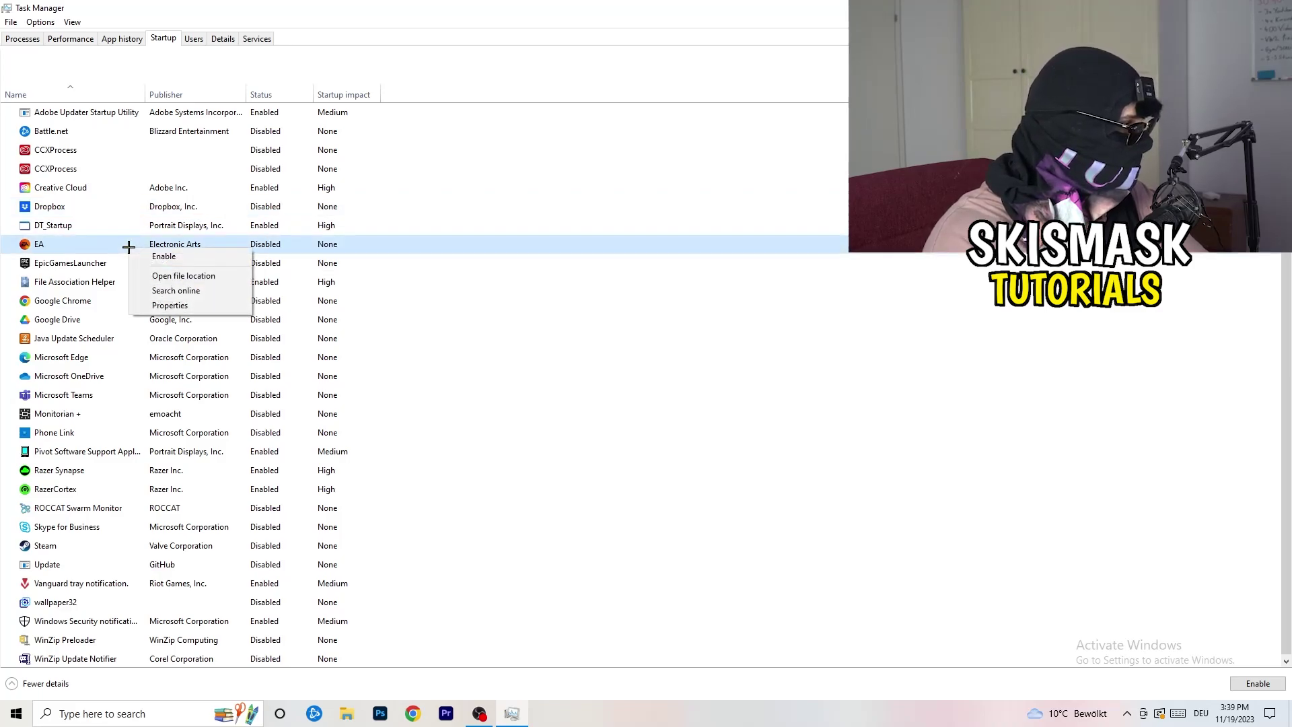
click(861, 351)
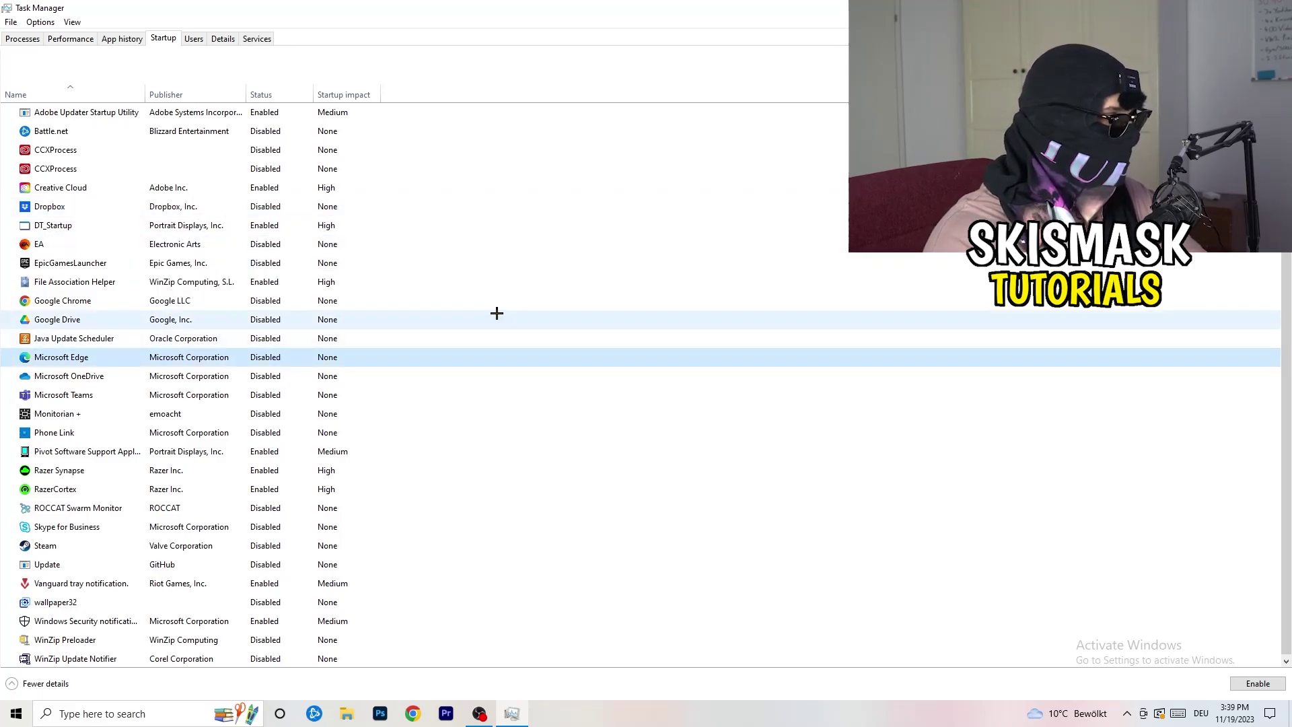
right_click(265, 285)
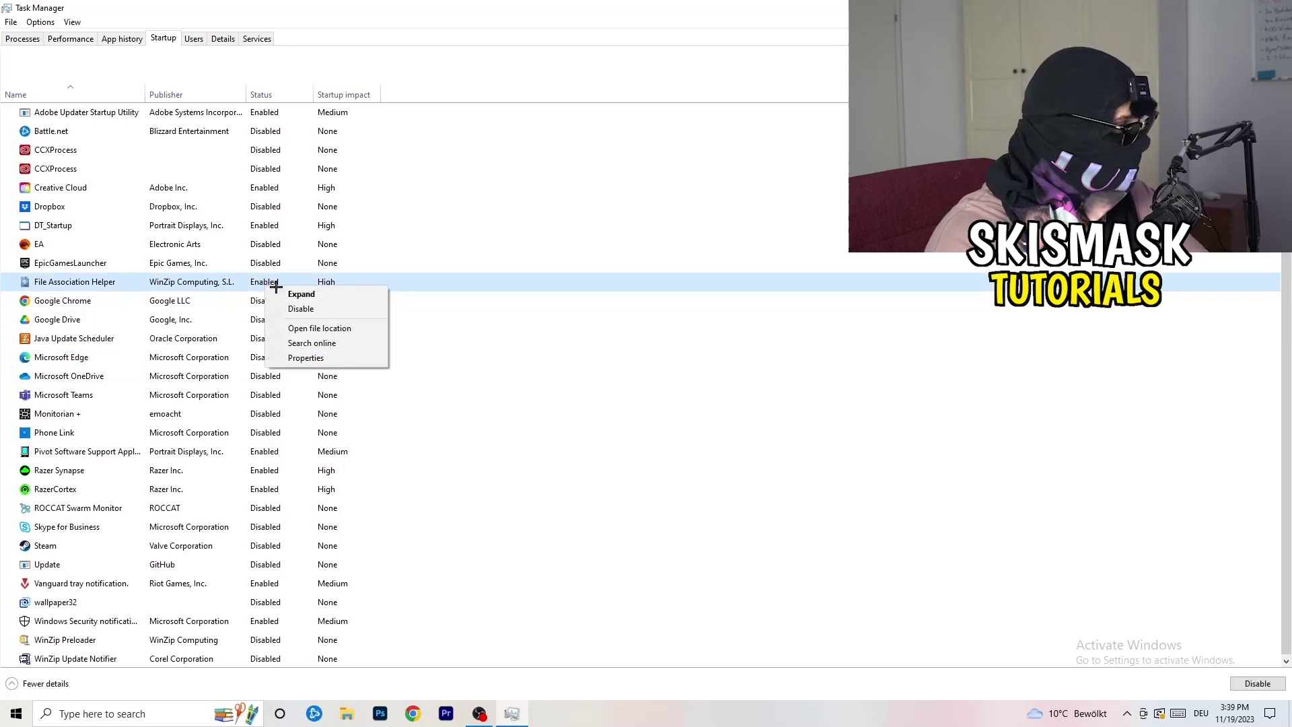
click(580, 337)
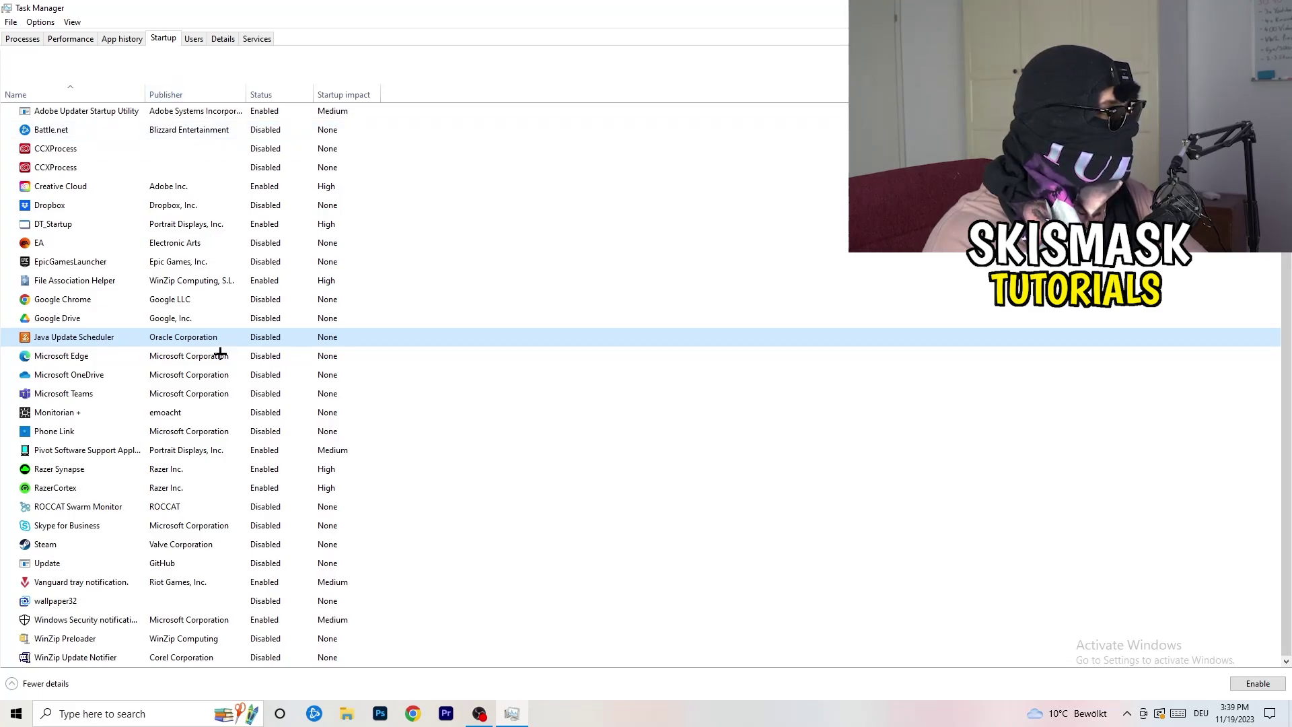
Examine the priority options of the Dropbox crash handler in the detailed process list, and close Task Manager
click(71, 38)
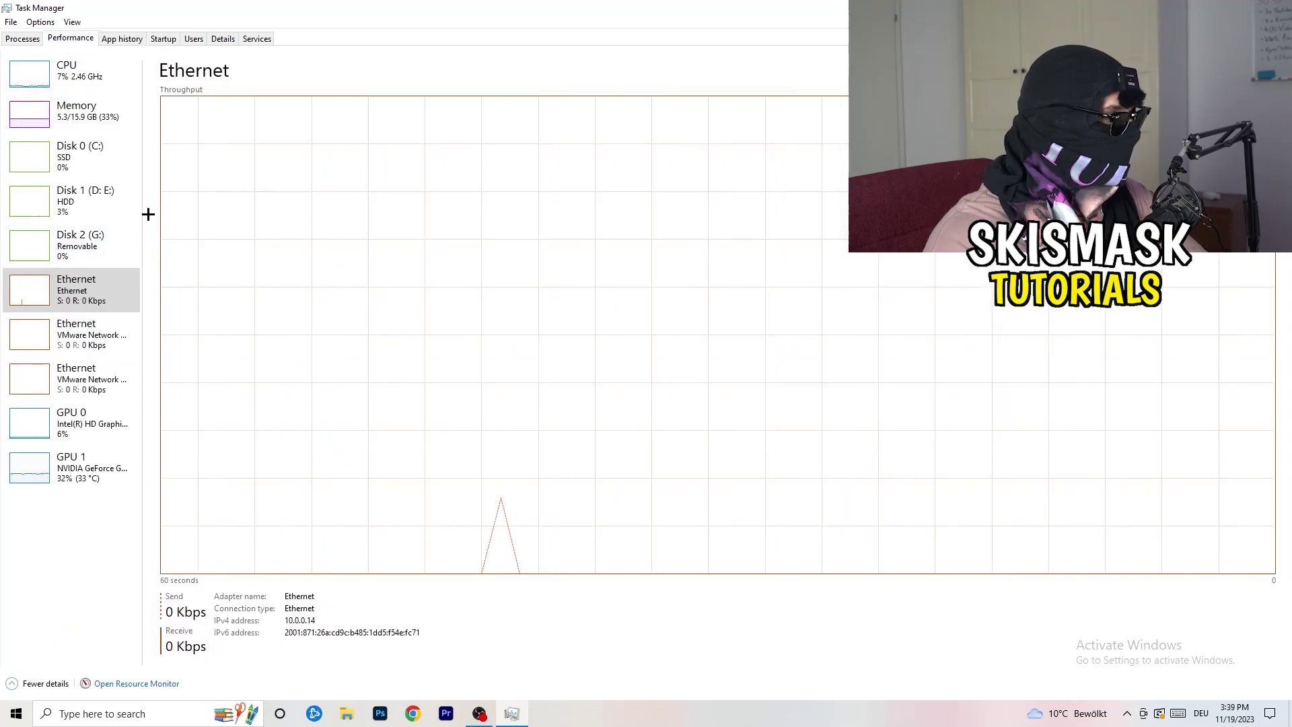
click(223, 38)
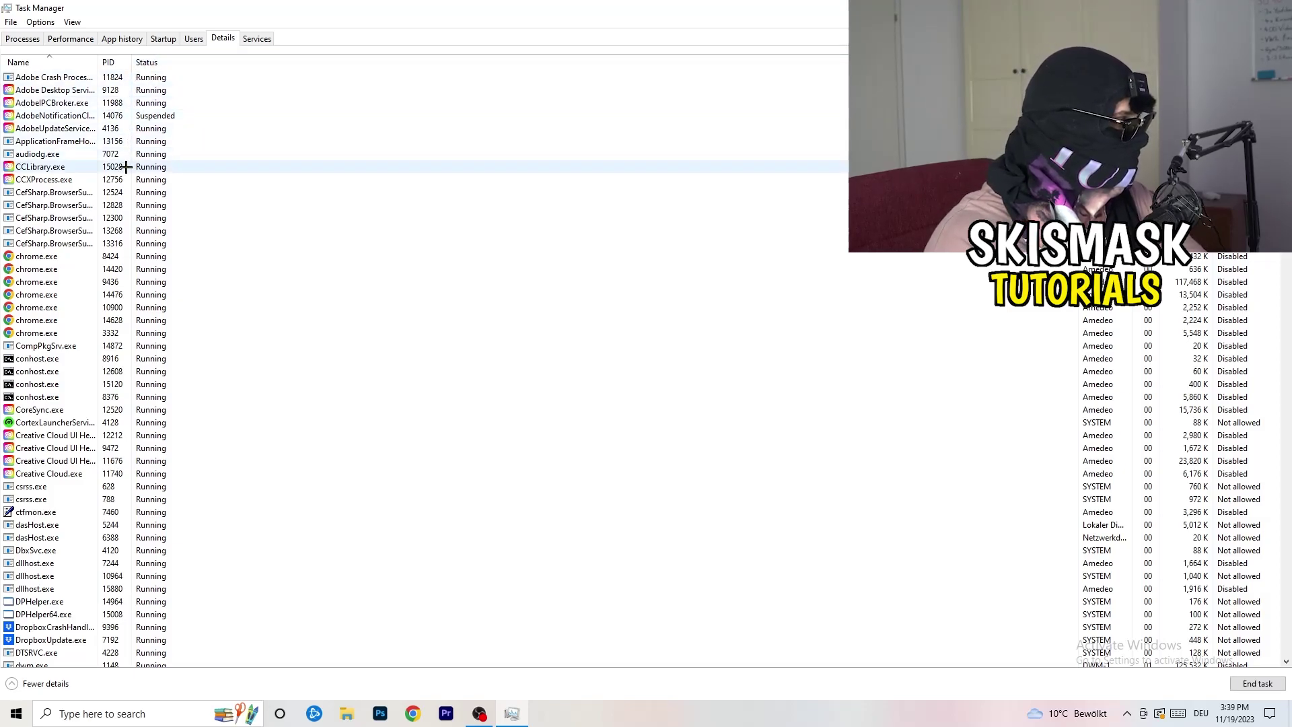
scroll(135, 343, down, 6)
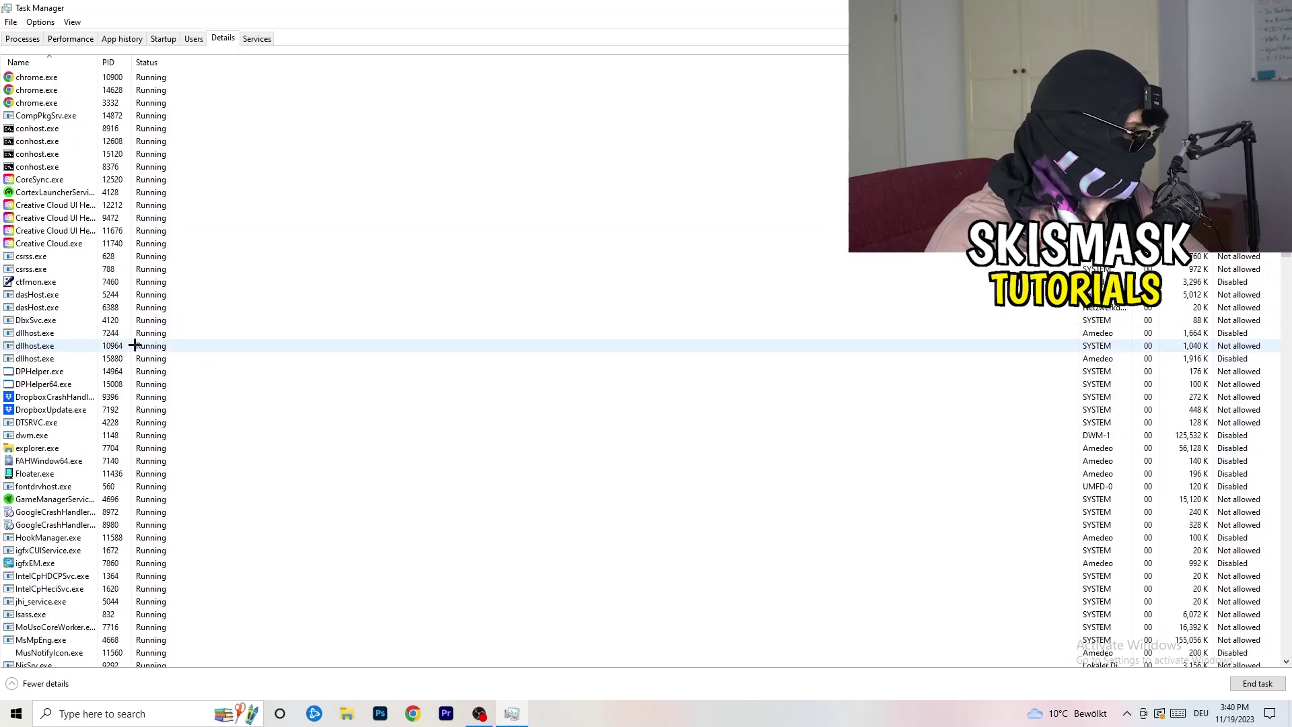
right_click(55, 399)
right_click(107, 397)
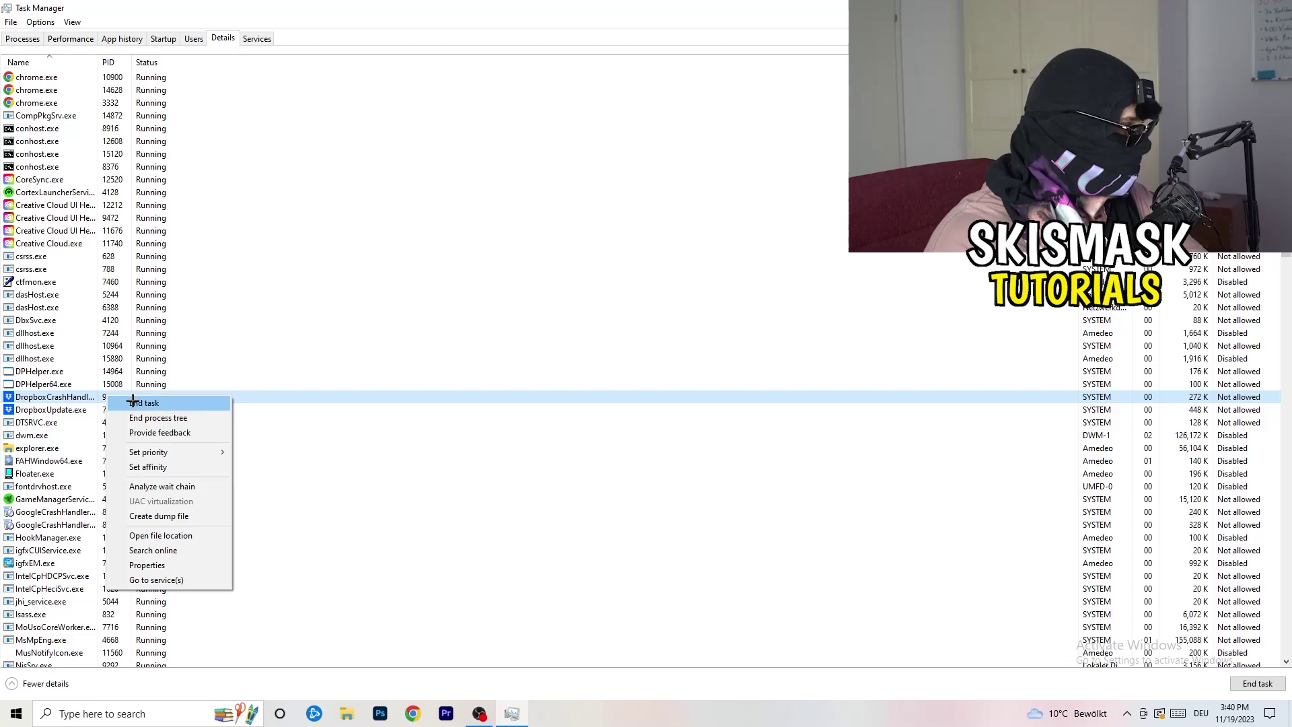
right_click(96, 397)
mouse_move(158, 455)
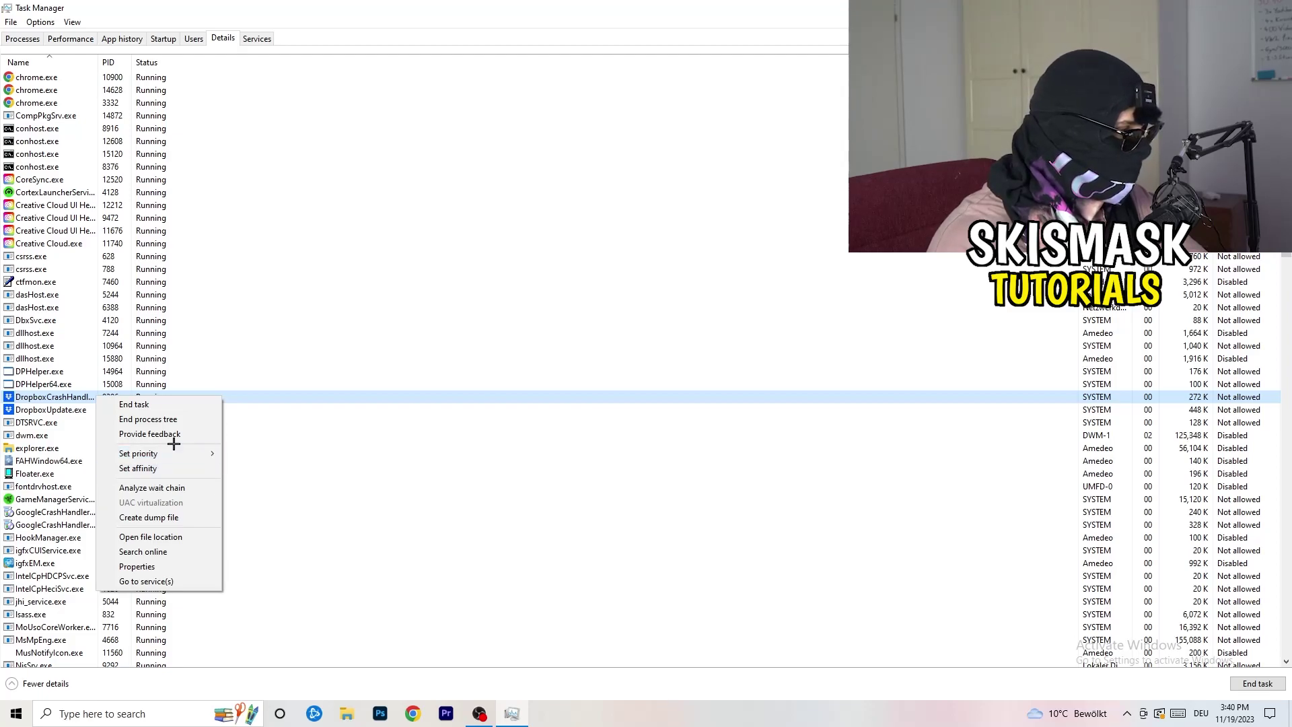
mouse_move(201, 453)
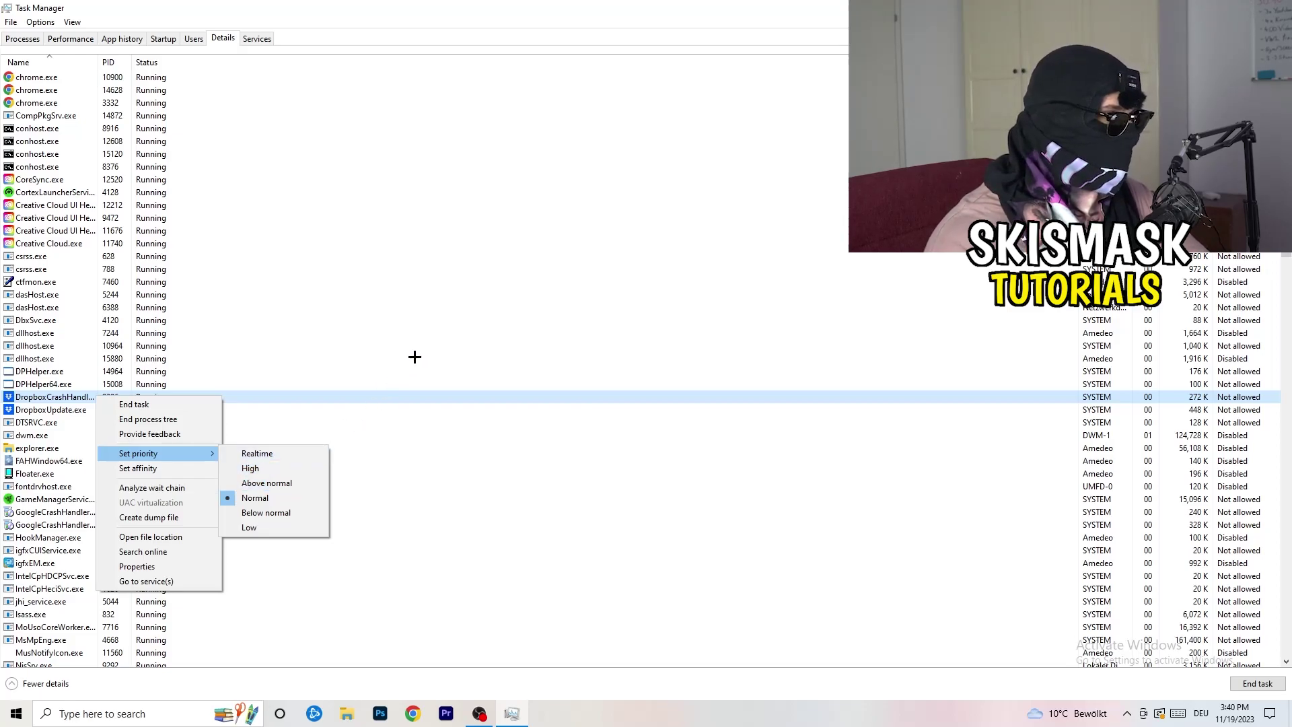
click(562, 130)
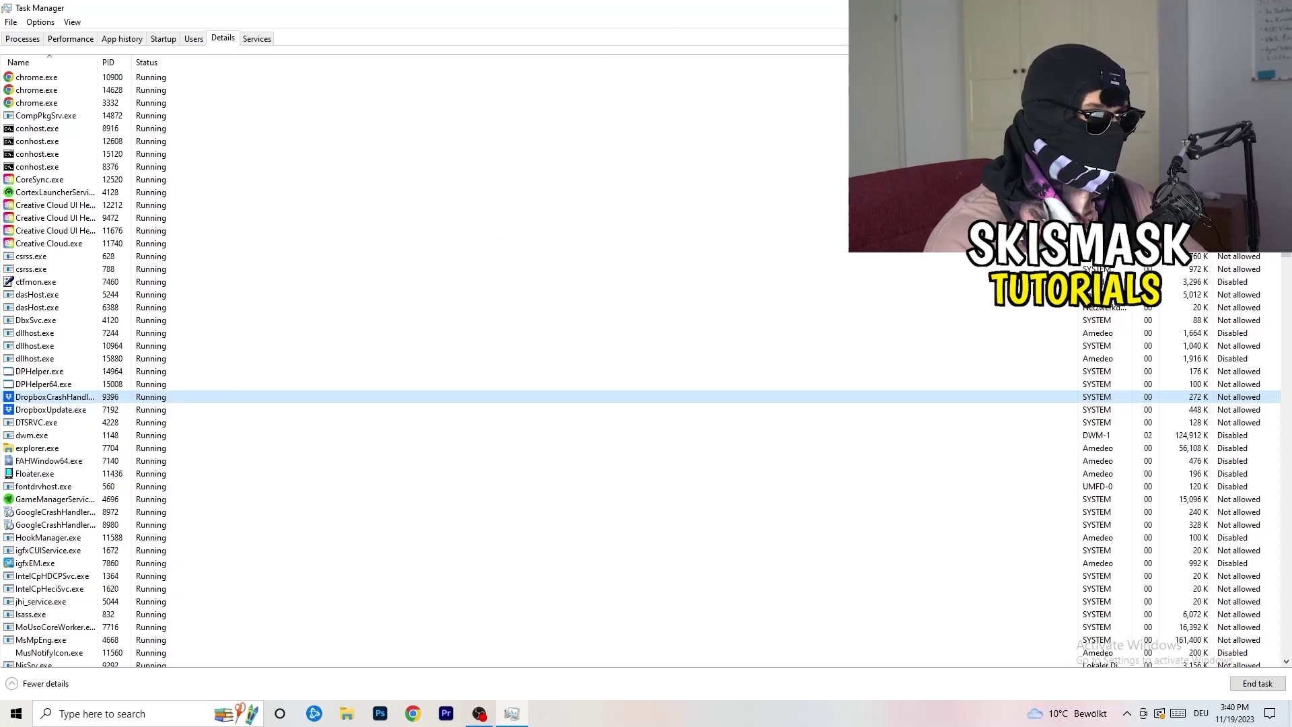
key(alt+F4)
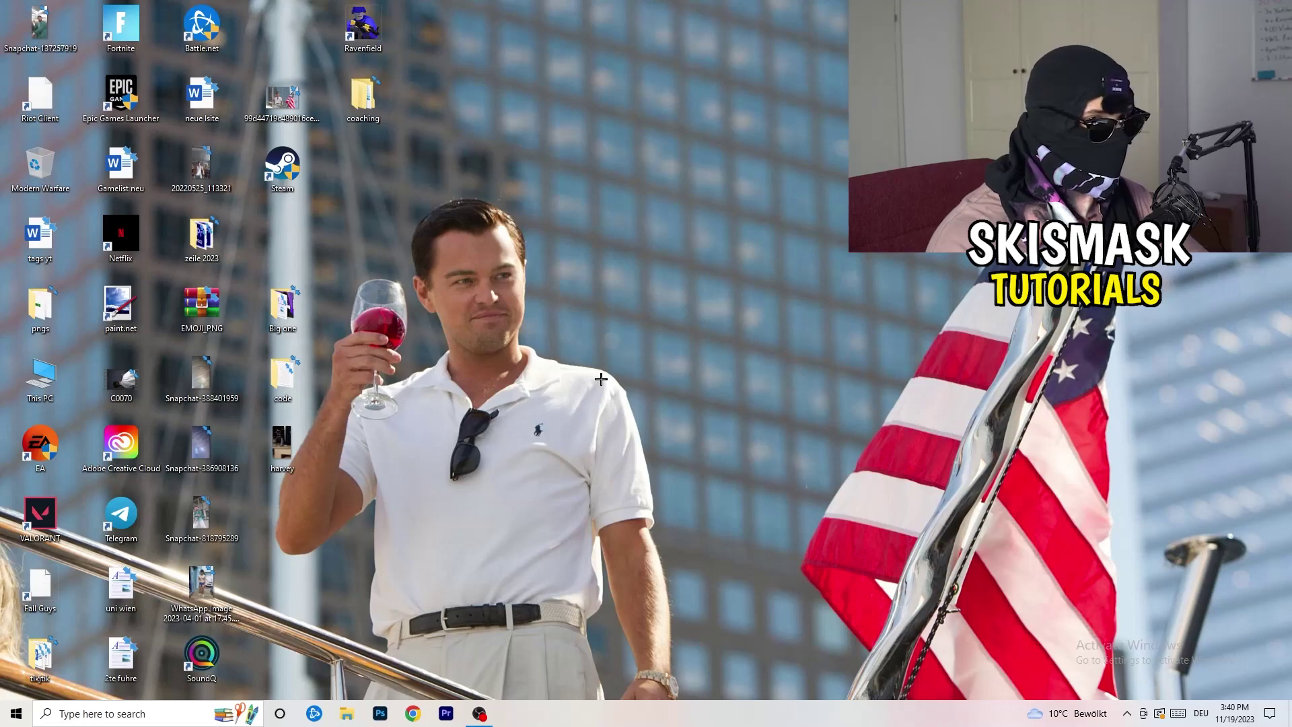
Search Windows for "sett", open the Settings app and go to the Display settings
key(super)
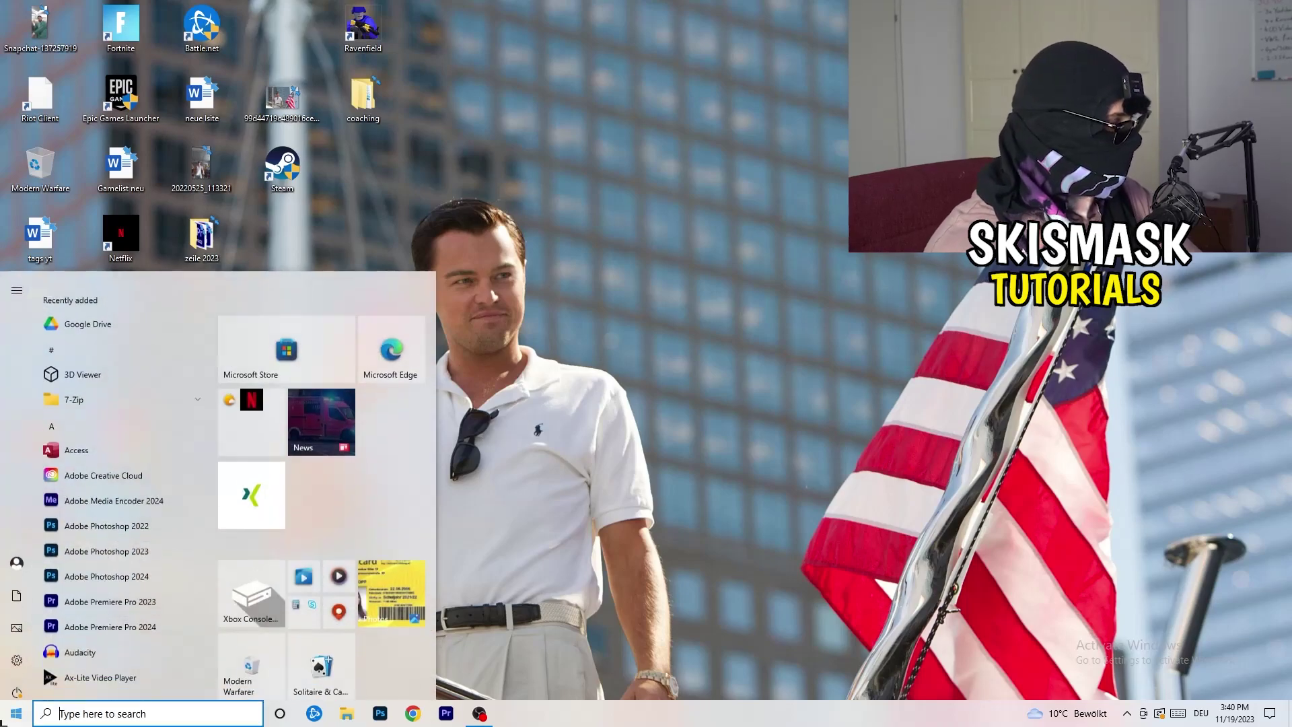
text(sett)
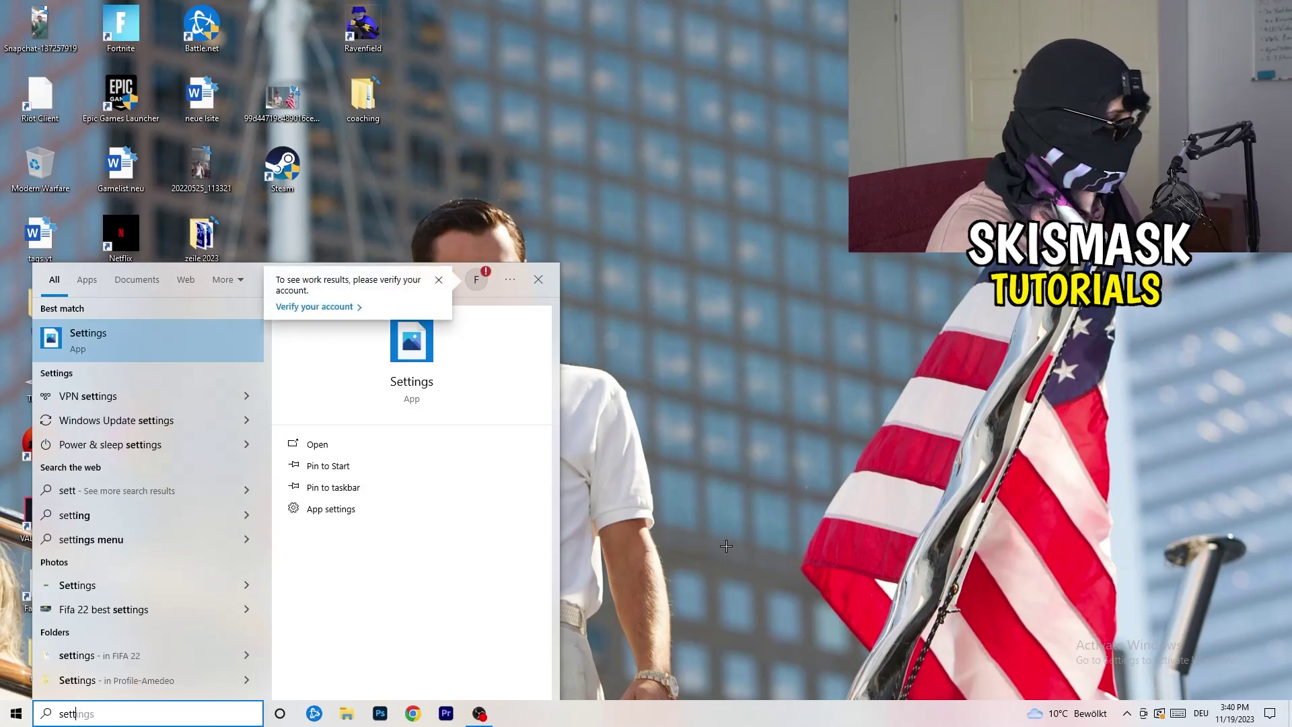
key(Return)
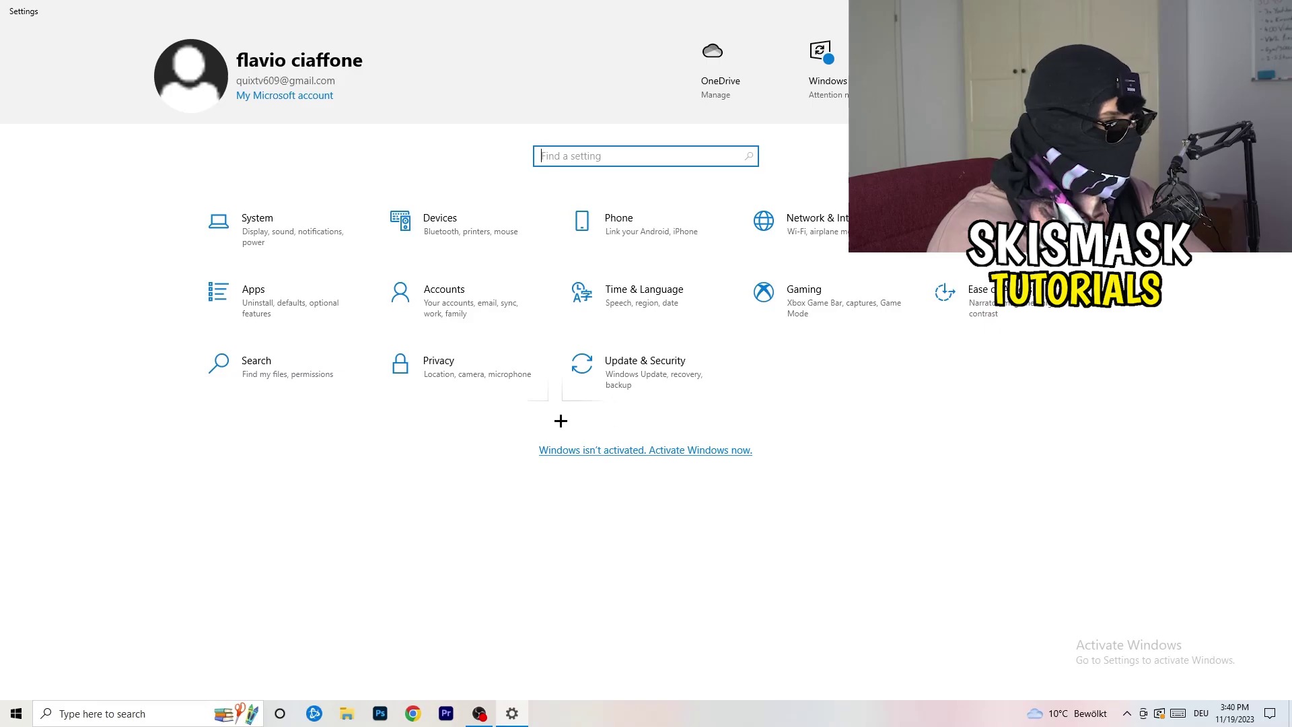
click(293, 240)
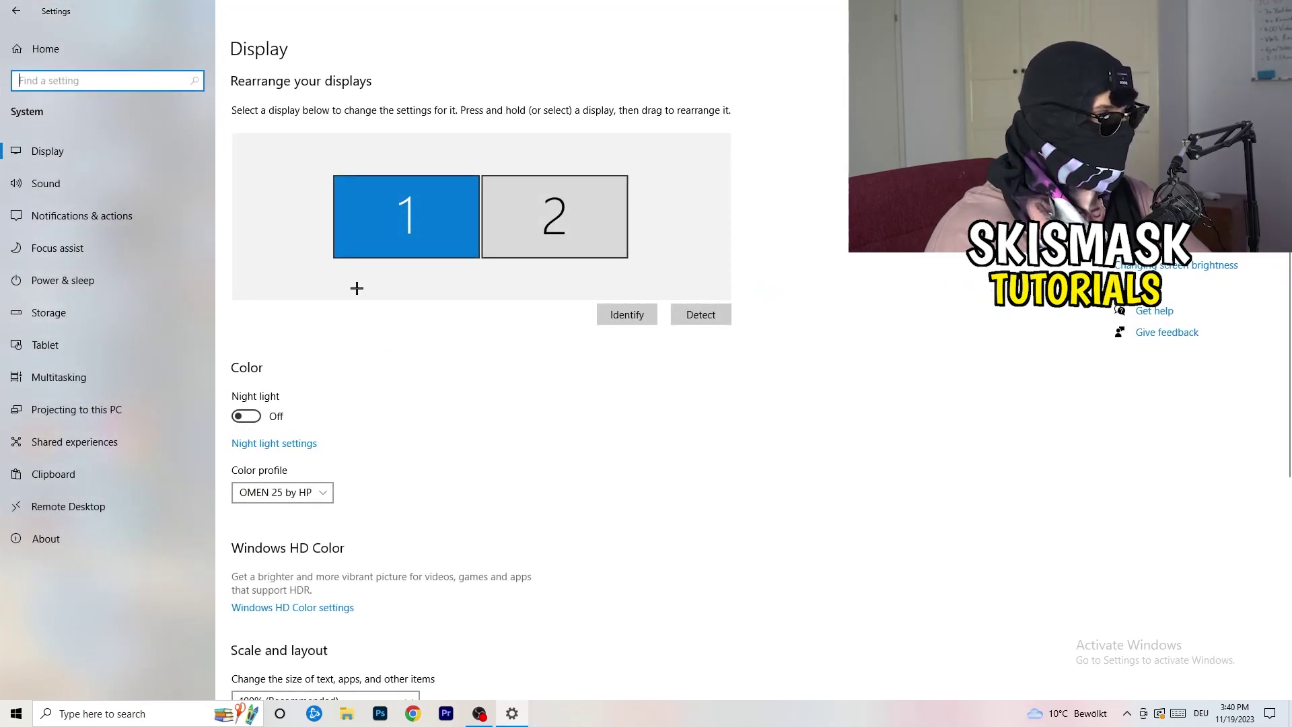
click(309, 46)
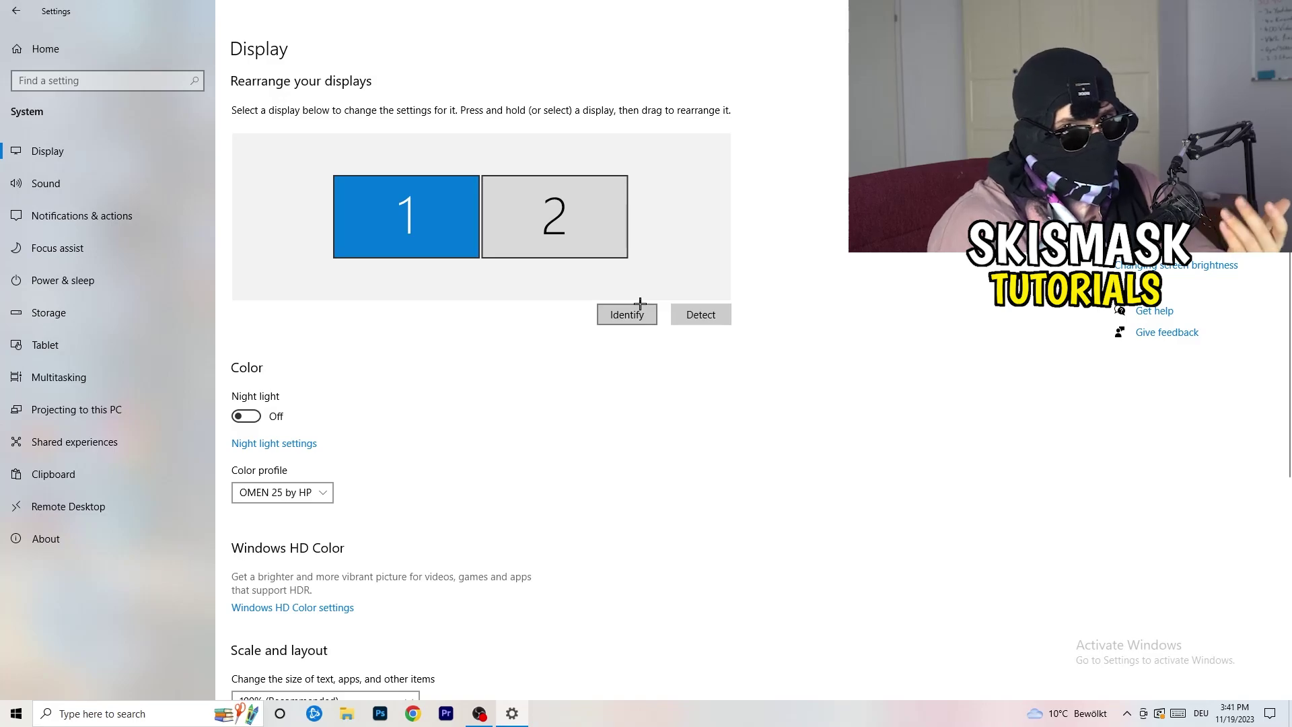
Review the scaling and display resolution choices for display 1 without changing them
scroll(457, 369, down, 4)
scroll(457, 369, up, 4)
scroll(457, 369, down, 4)
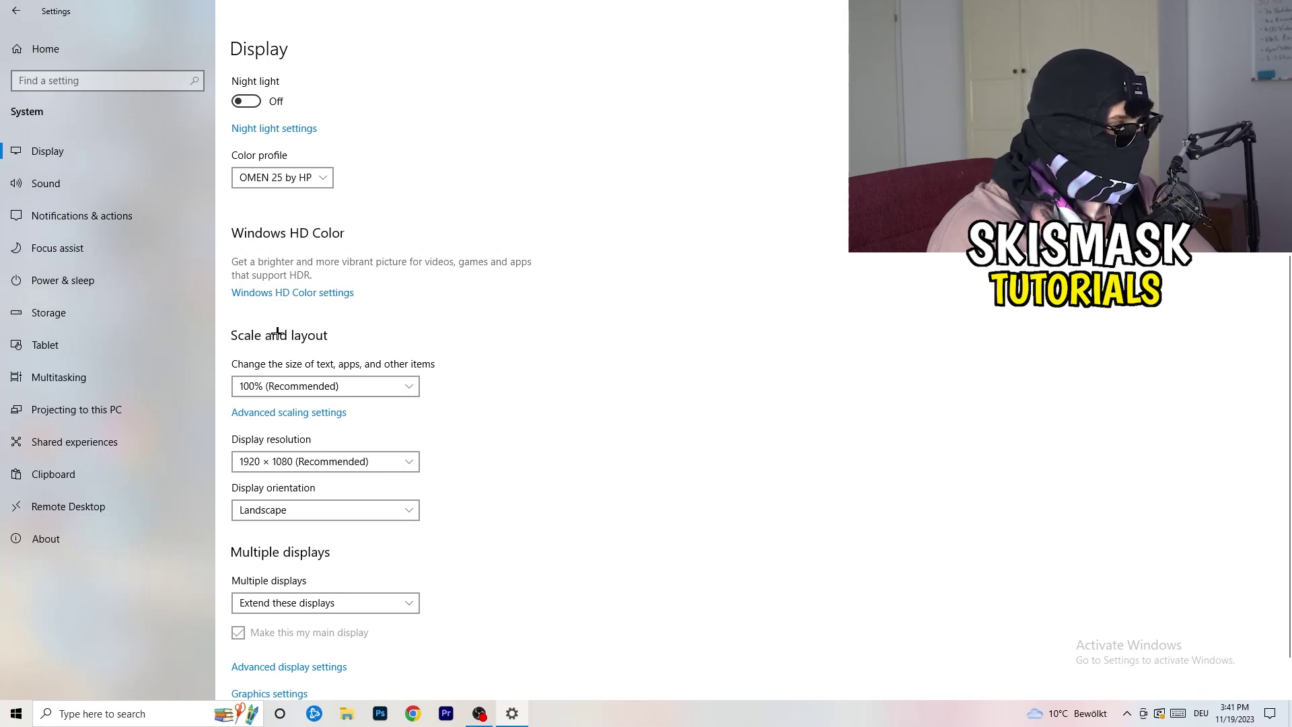
click(397, 382)
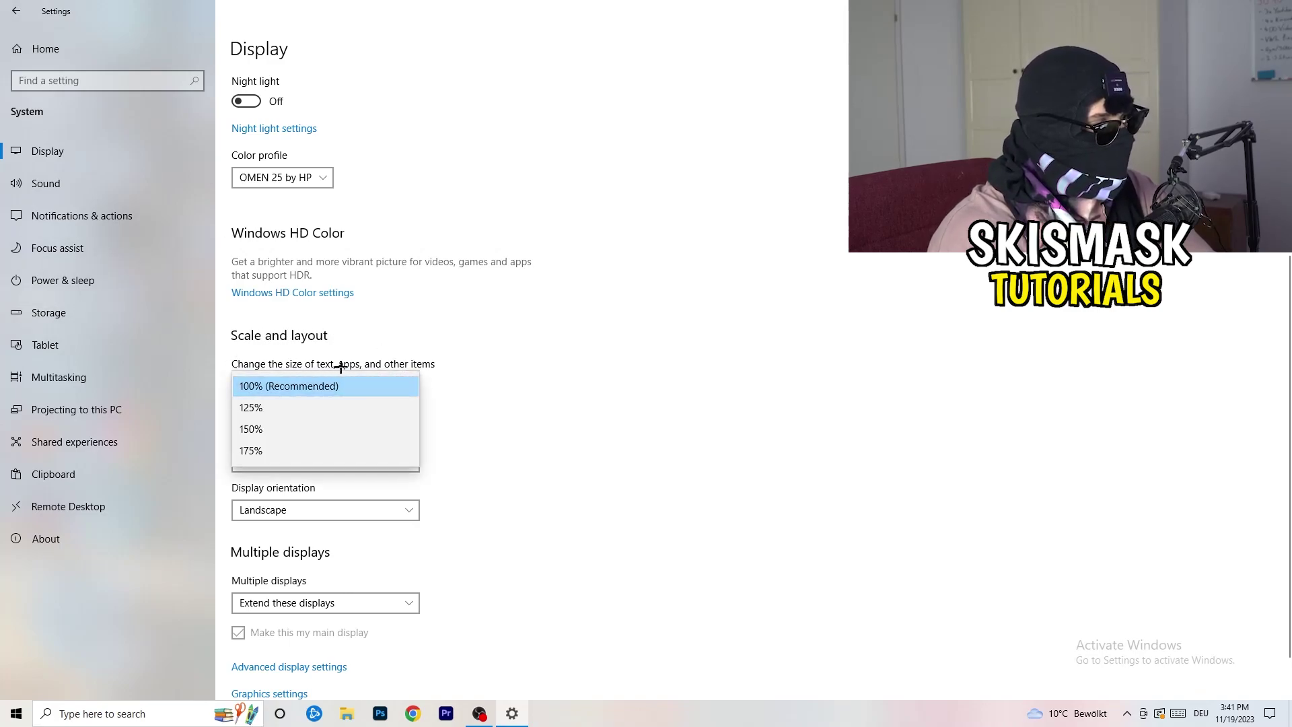
click(467, 385)
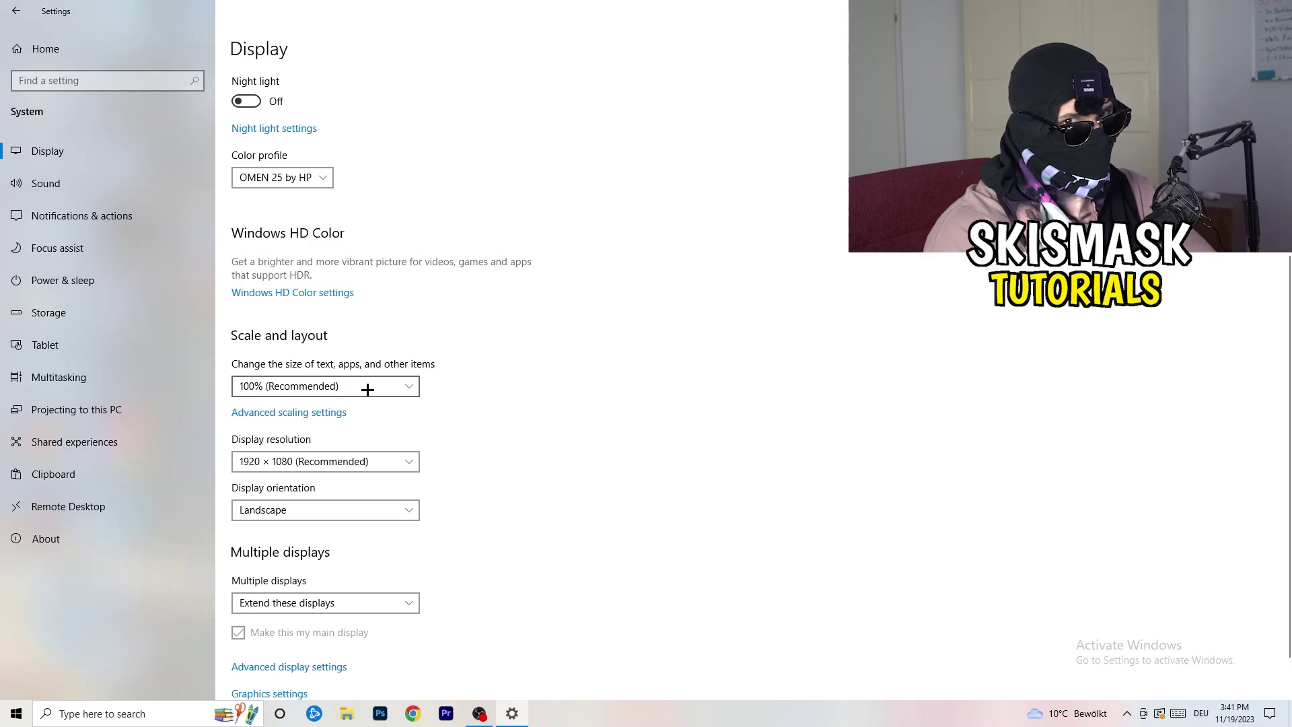
scroll(355, 393, down, 1)
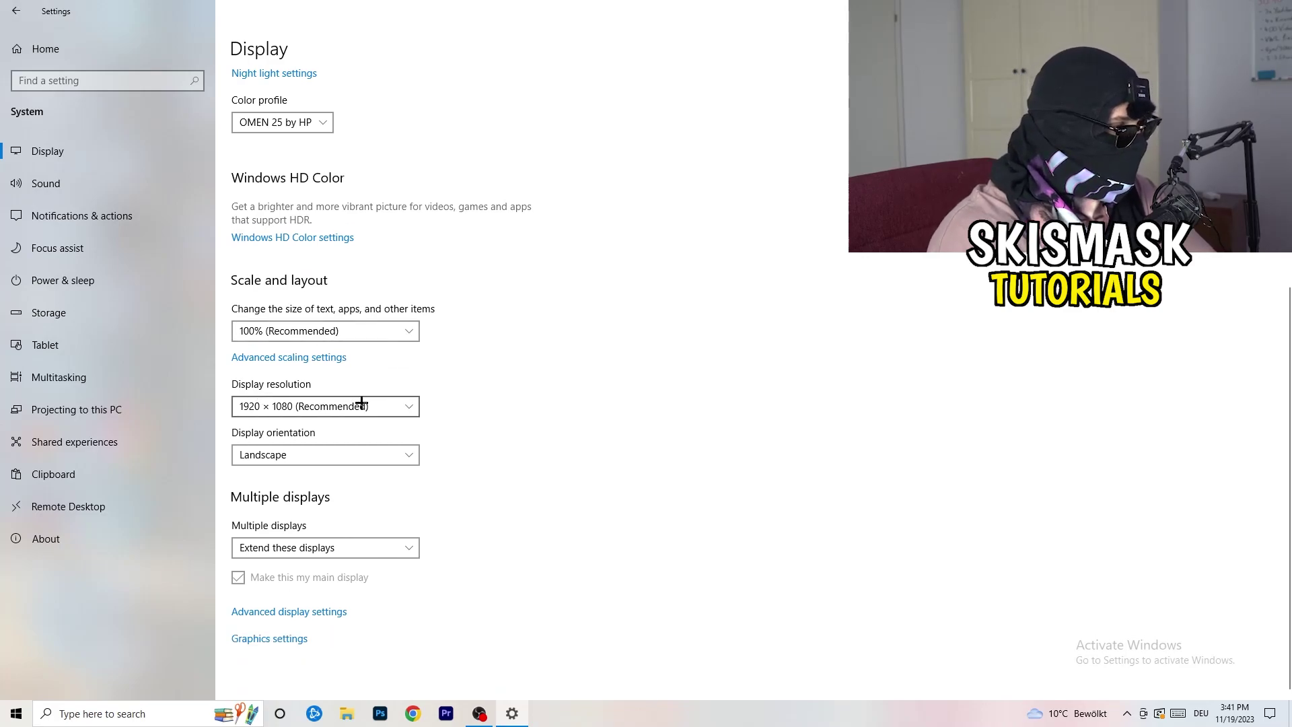
key(space)
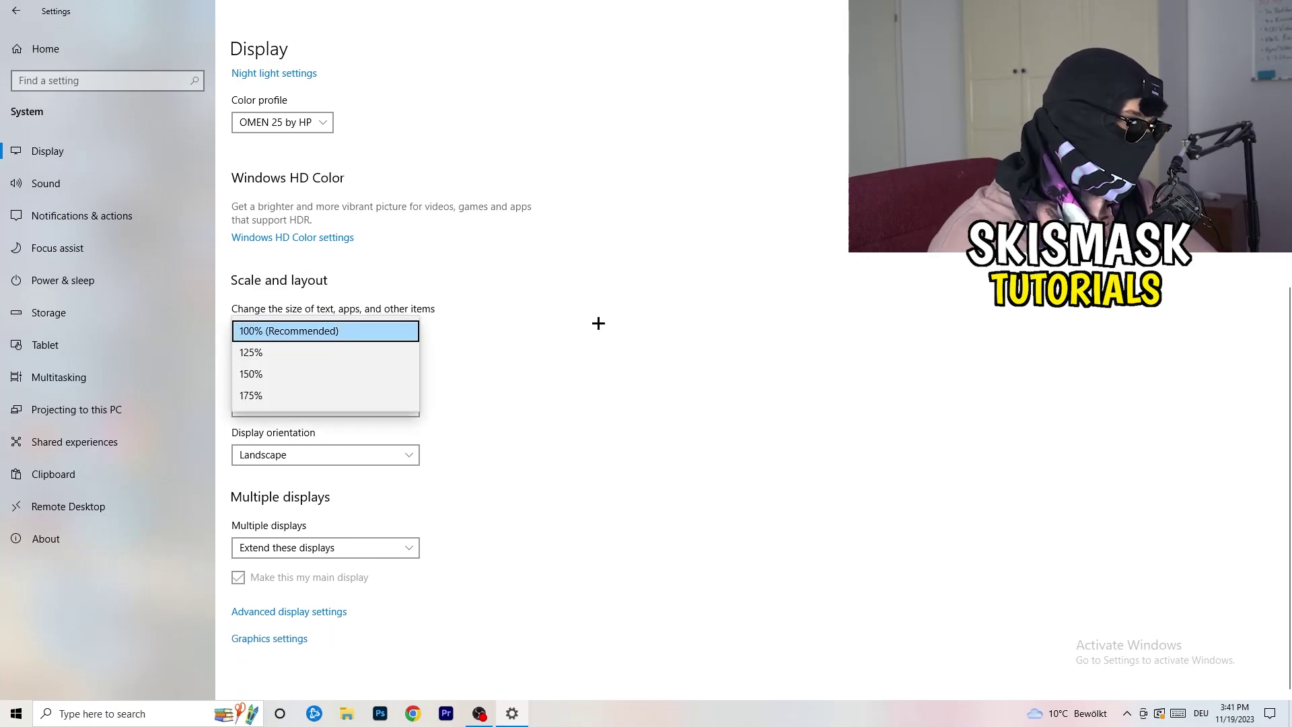
click(591, 318)
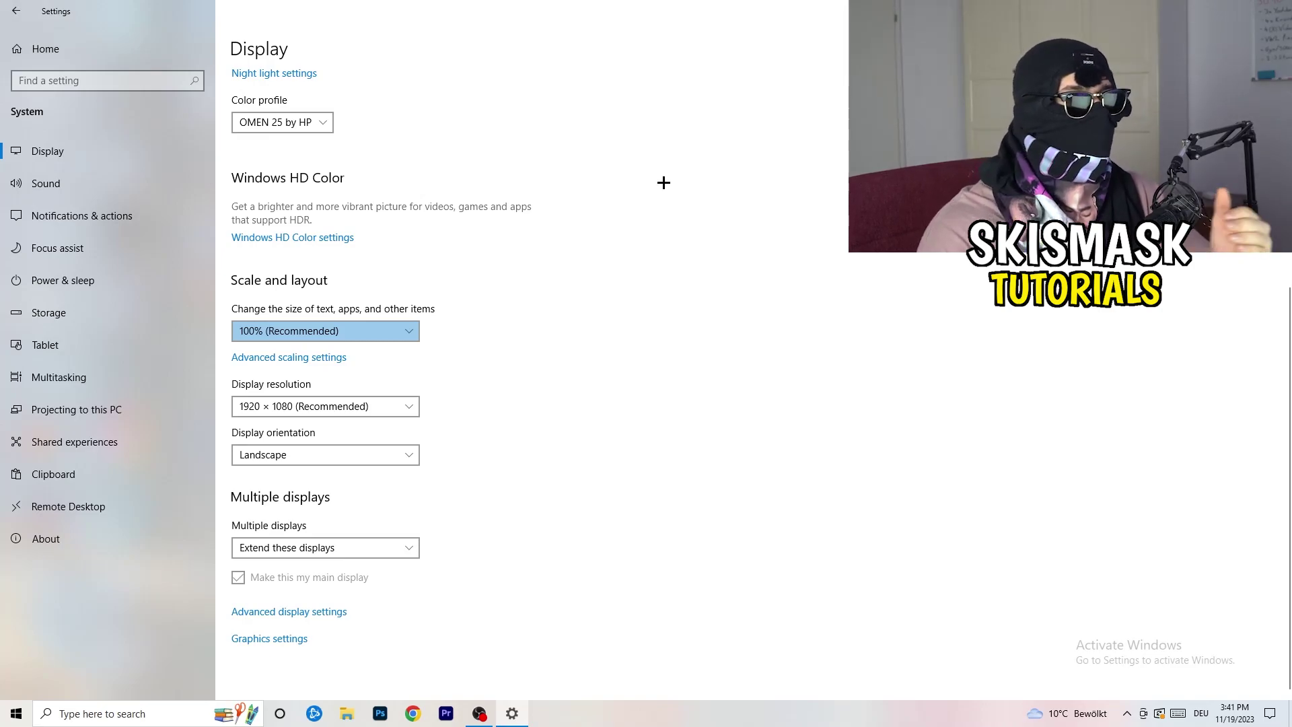
click(378, 406)
click(467, 383)
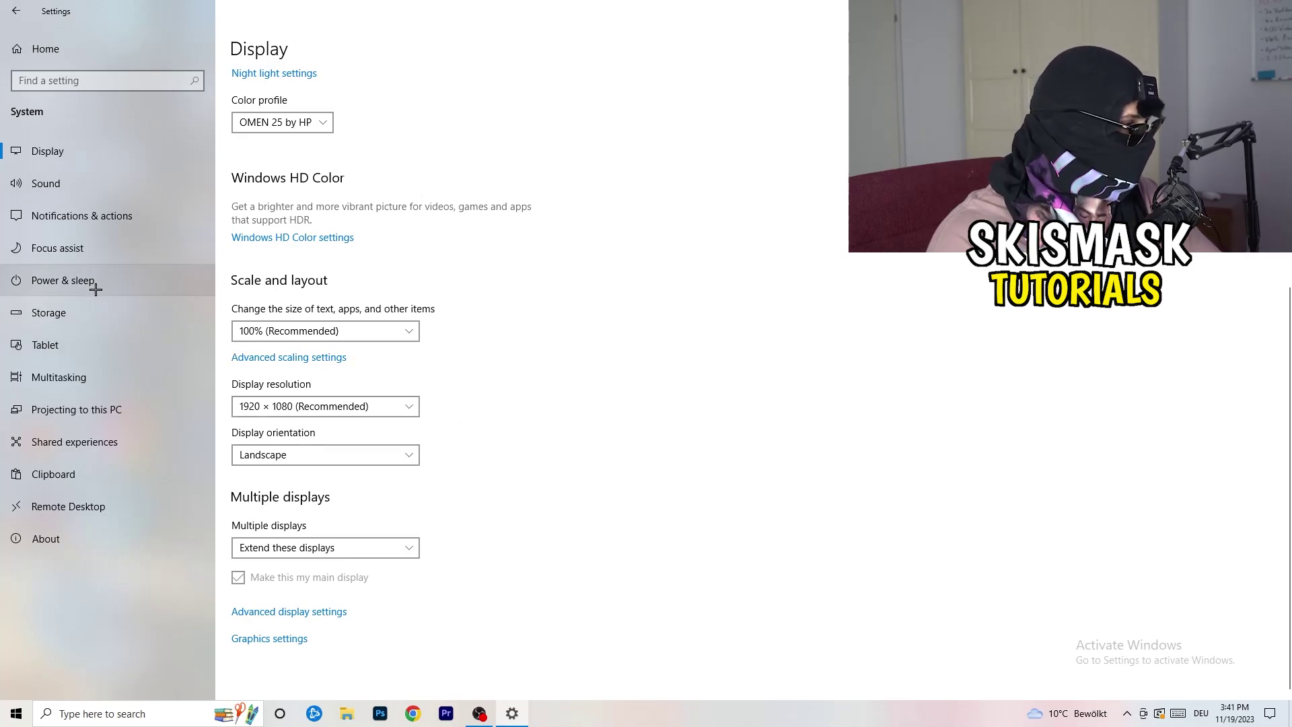
Go to the Storage settings and open the Storage Sense configuration
click(93, 312)
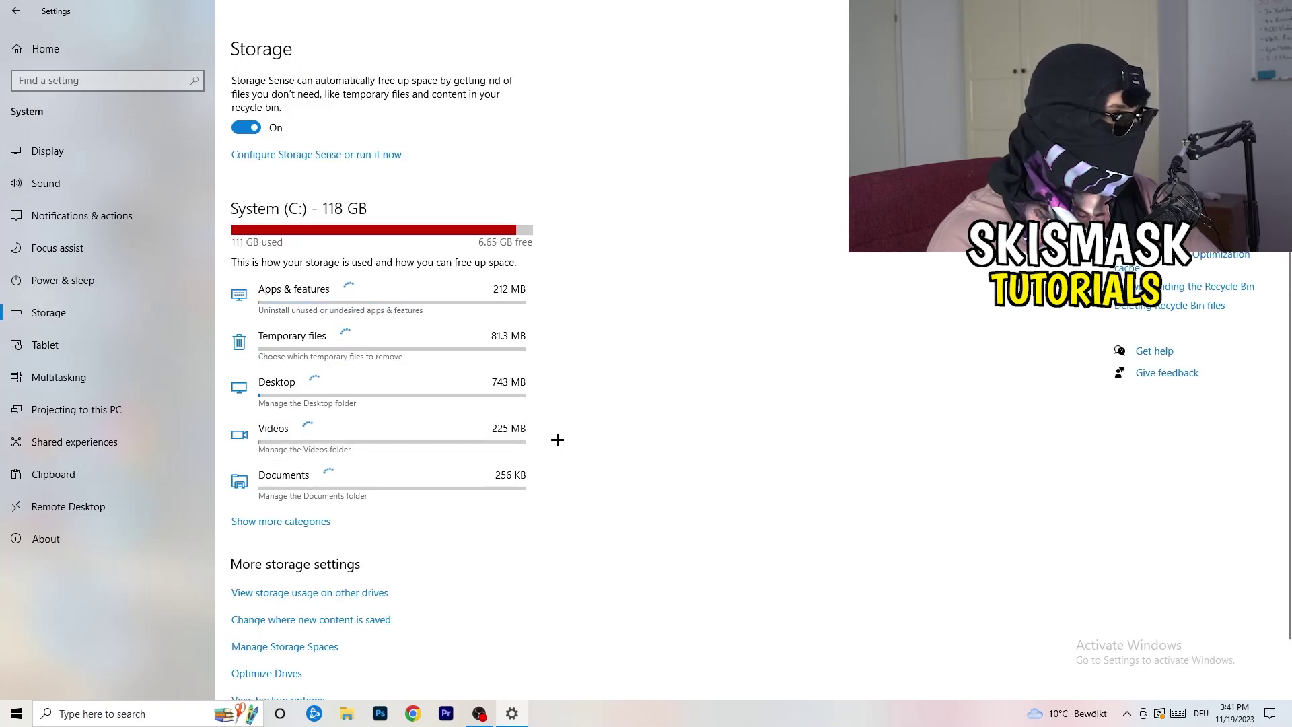
scroll(557, 436, down, 2)
scroll(613, 413, up, 2)
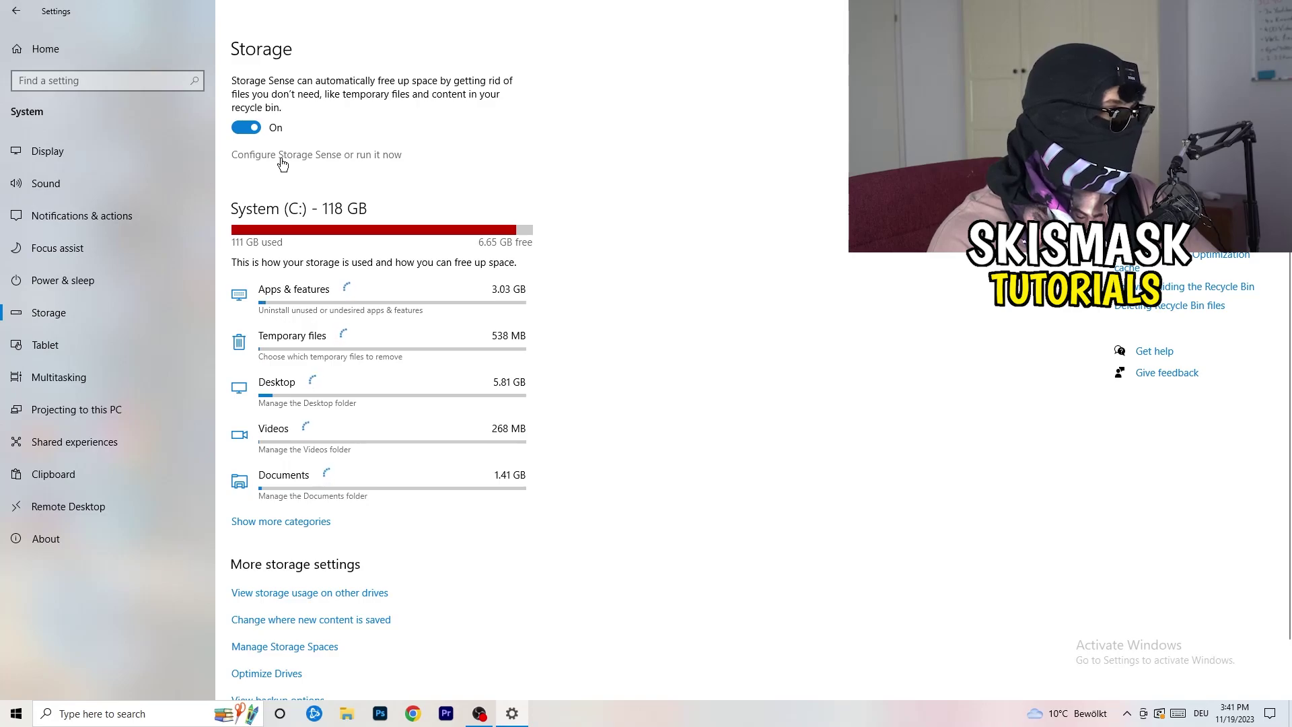
click(282, 159)
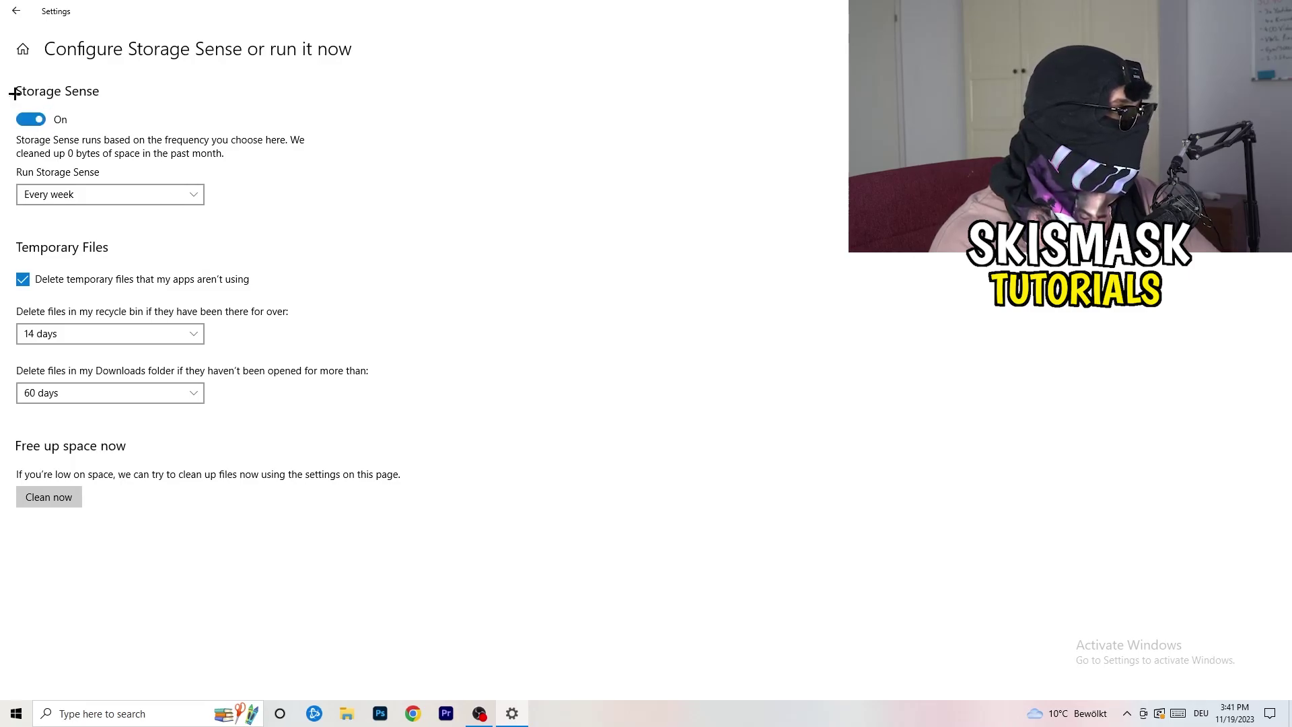
Set Storage Sense to run every week and disable deleting temporary files that apps aren't using
click(51, 199)
click(63, 194)
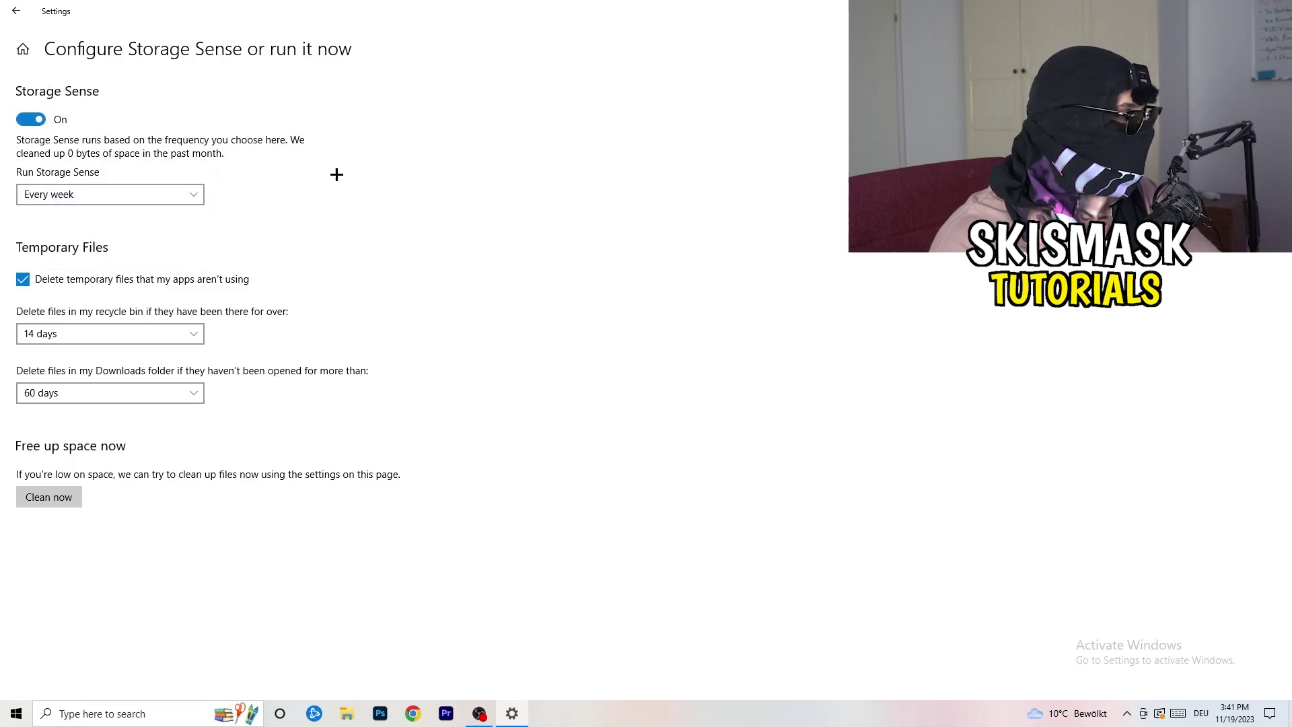
click(182, 284)
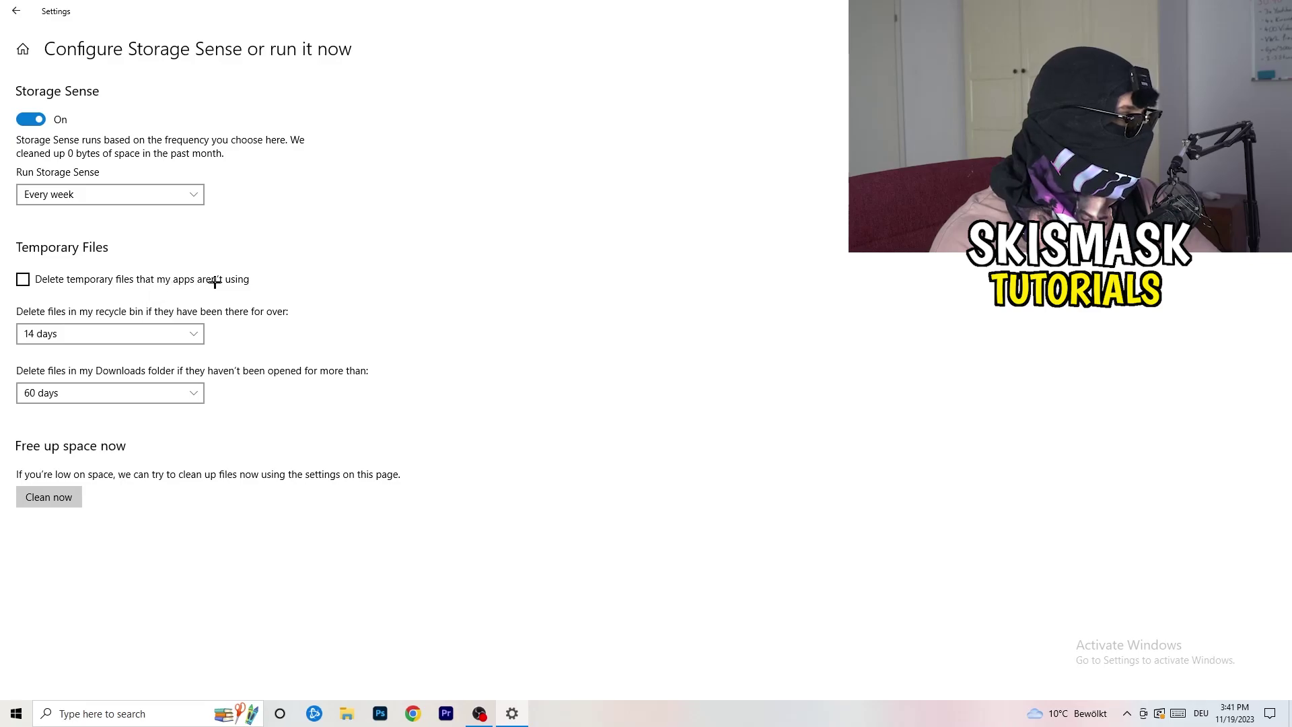
Review the recycle bin deletion period choices in Storage Sense without changing them and return to the Storage settings
click(115, 334)
click(86, 332)
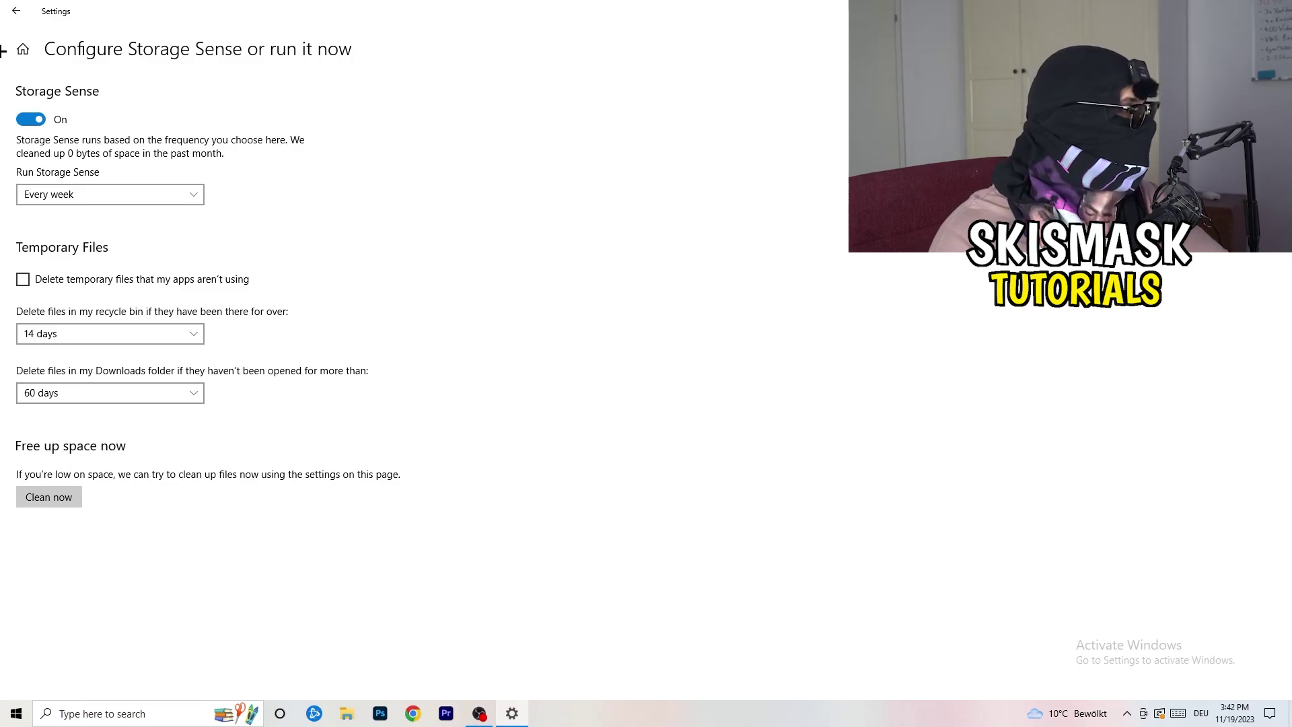
click(15, 11)
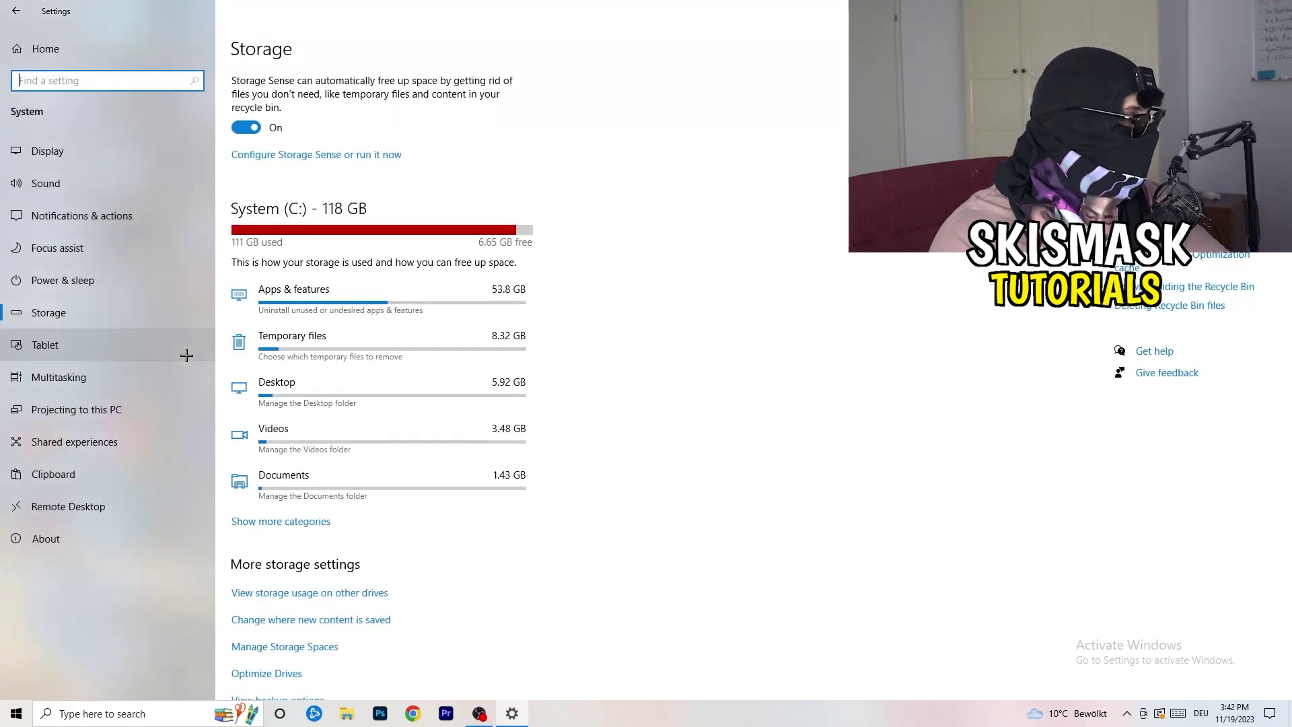
Go to the Power & sleep settings, review the preferred and additional power plans in Power Options, and close both windows
click(150, 282)
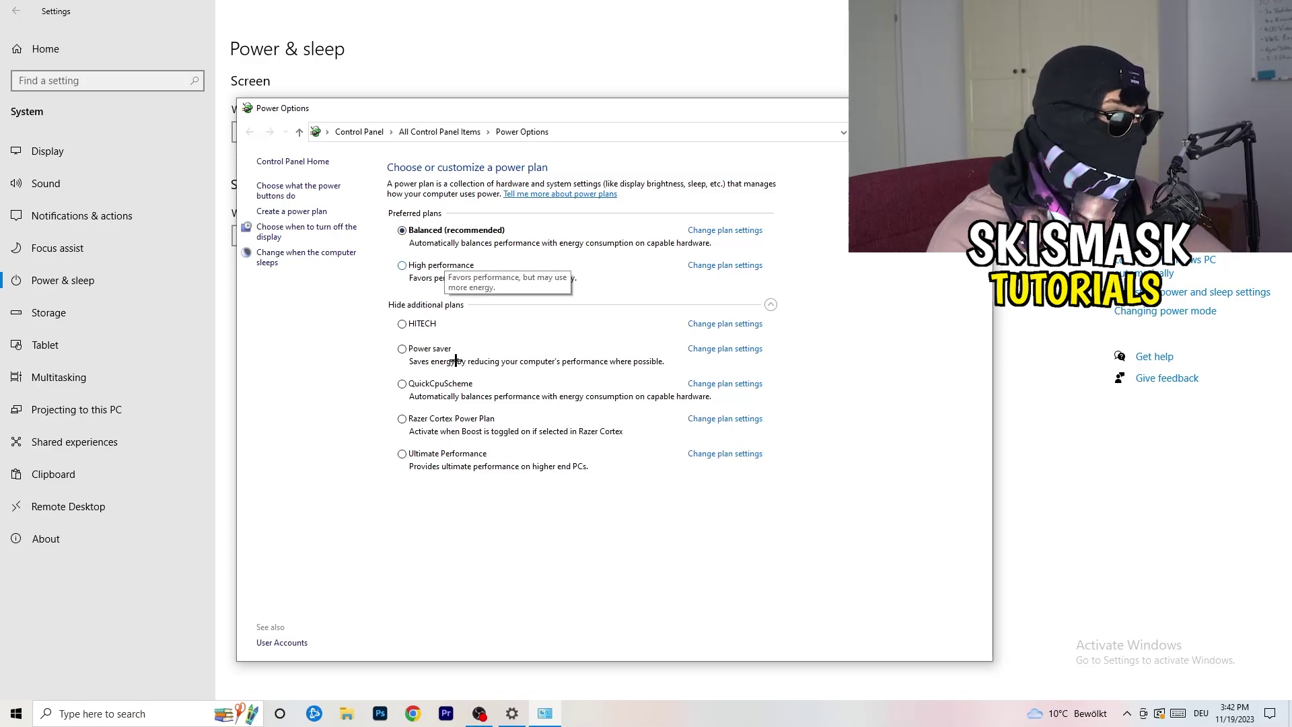
click(771, 305)
click(772, 306)
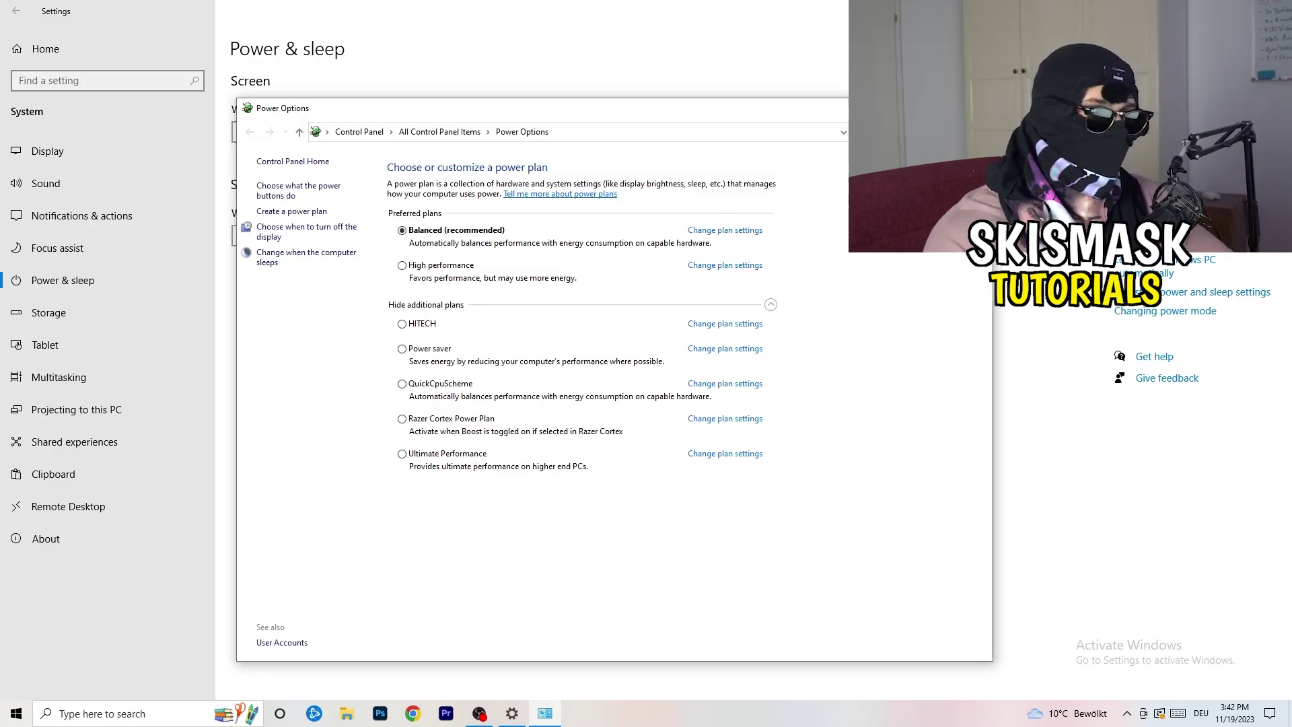
key(alt+F4)
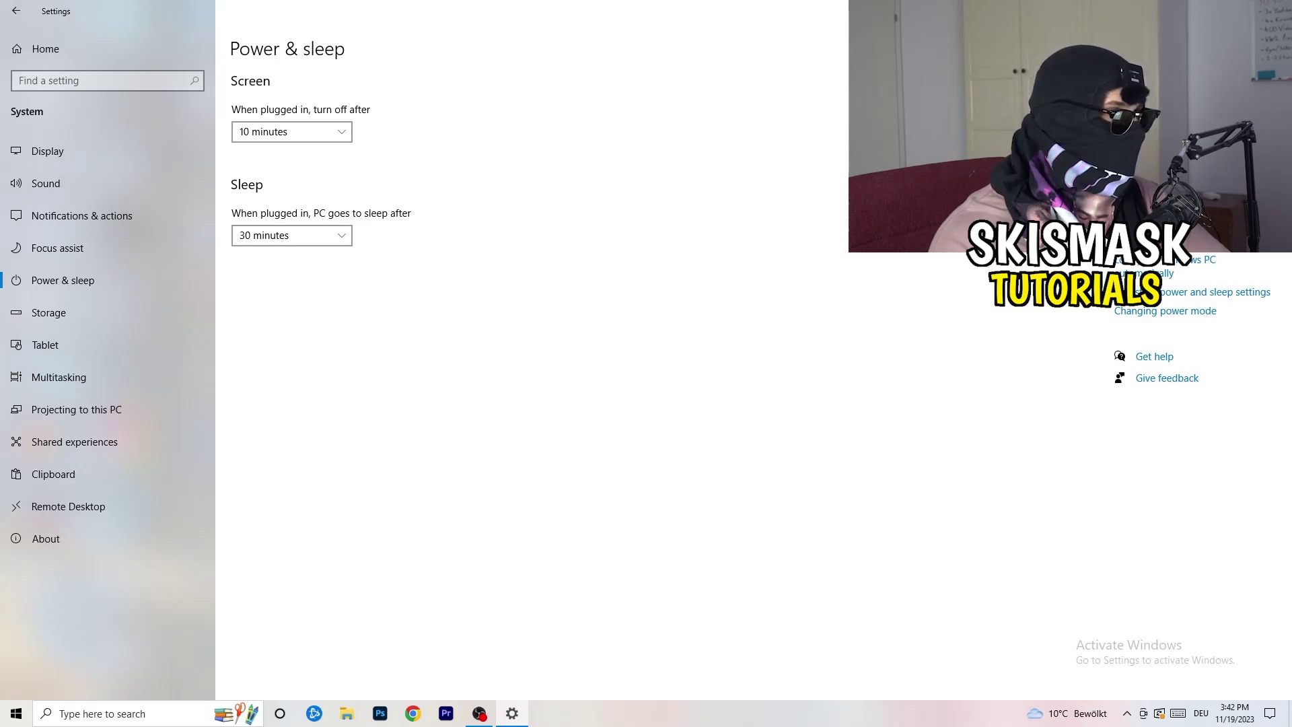
key(alt+F4)
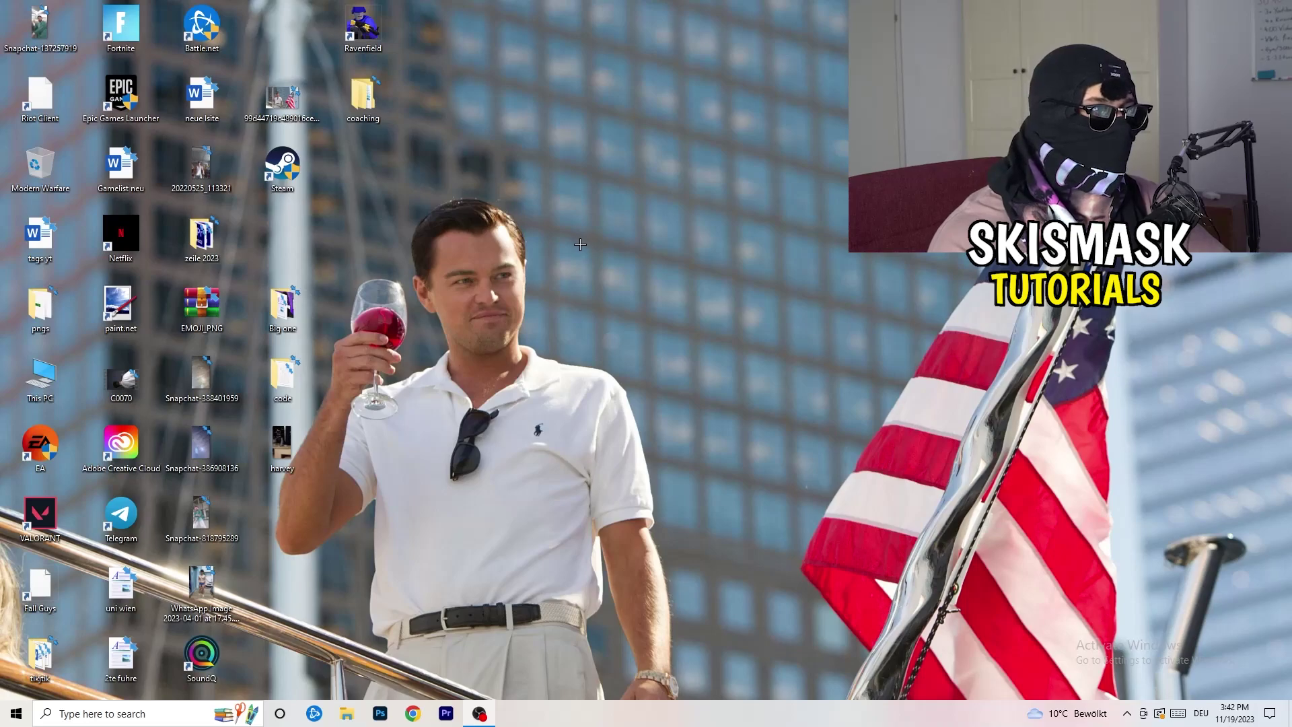
Move the Steam shortcut to an empty area of the desktop and open the compatibility settings in its properties
drag(282, 165, 686, 235)
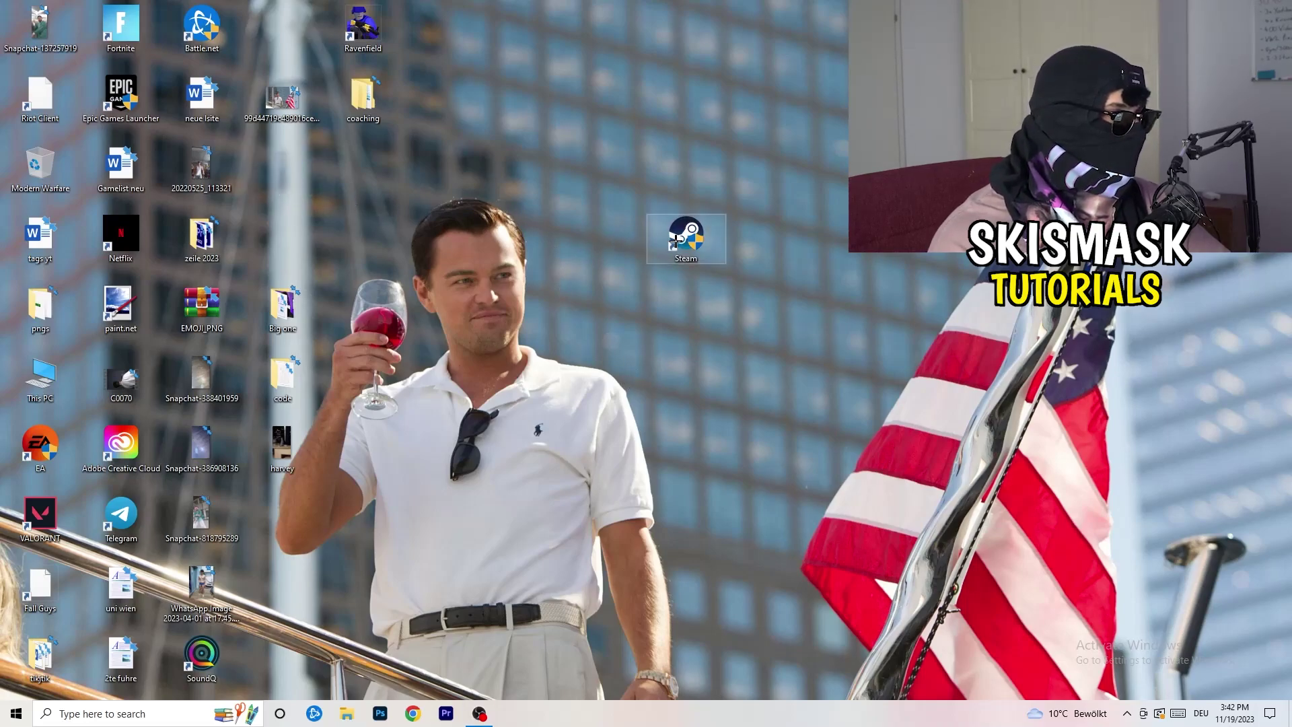
right_click(676, 240)
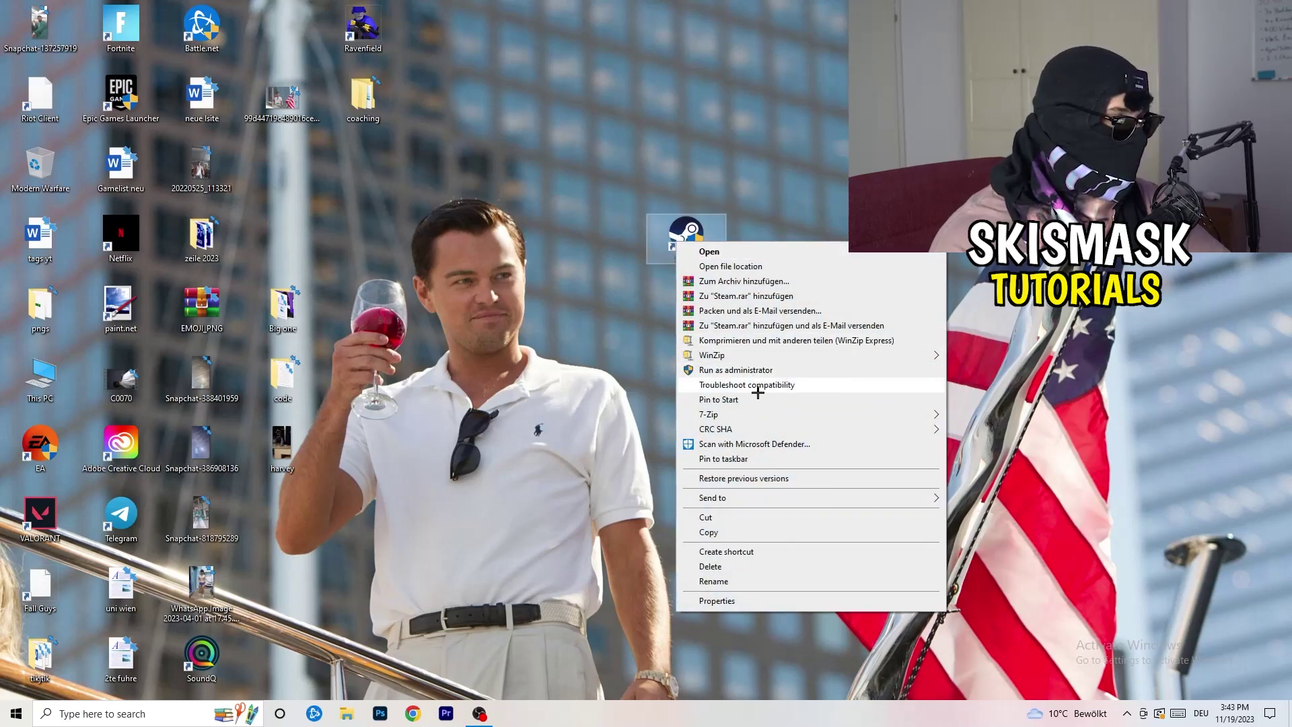
click(740, 601)
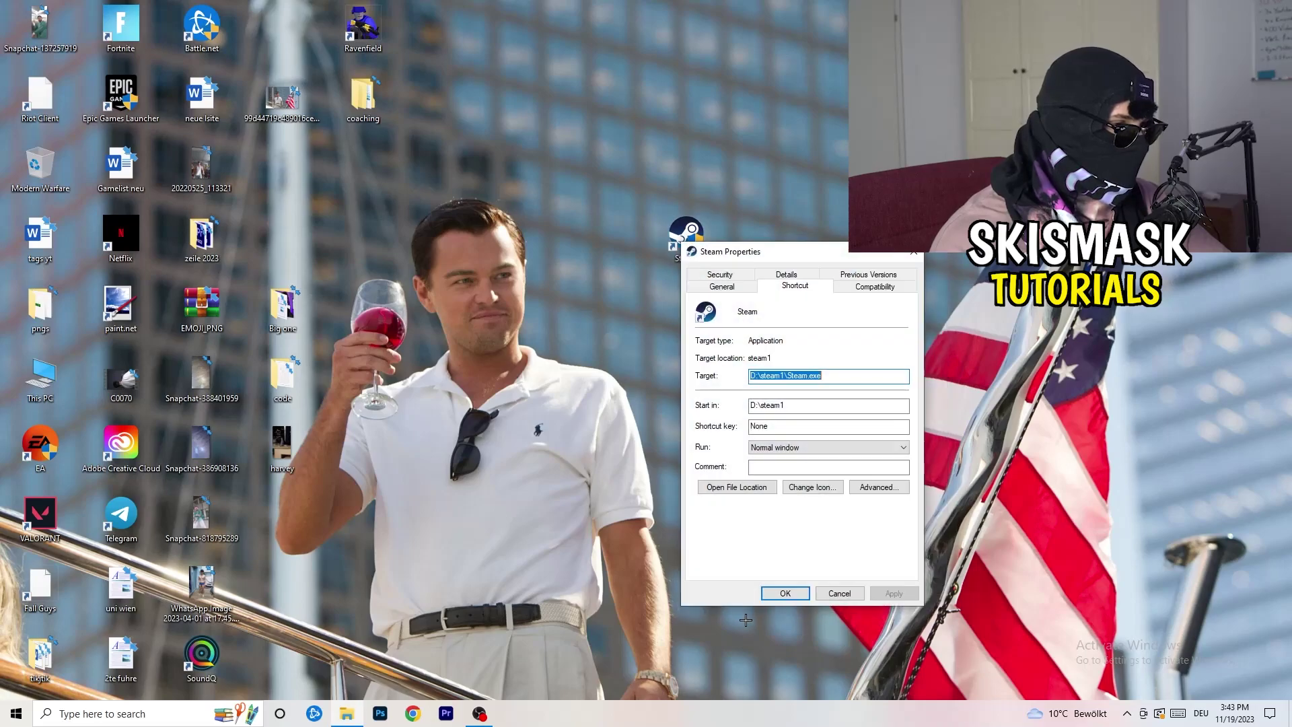
drag(757, 251, 629, 192)
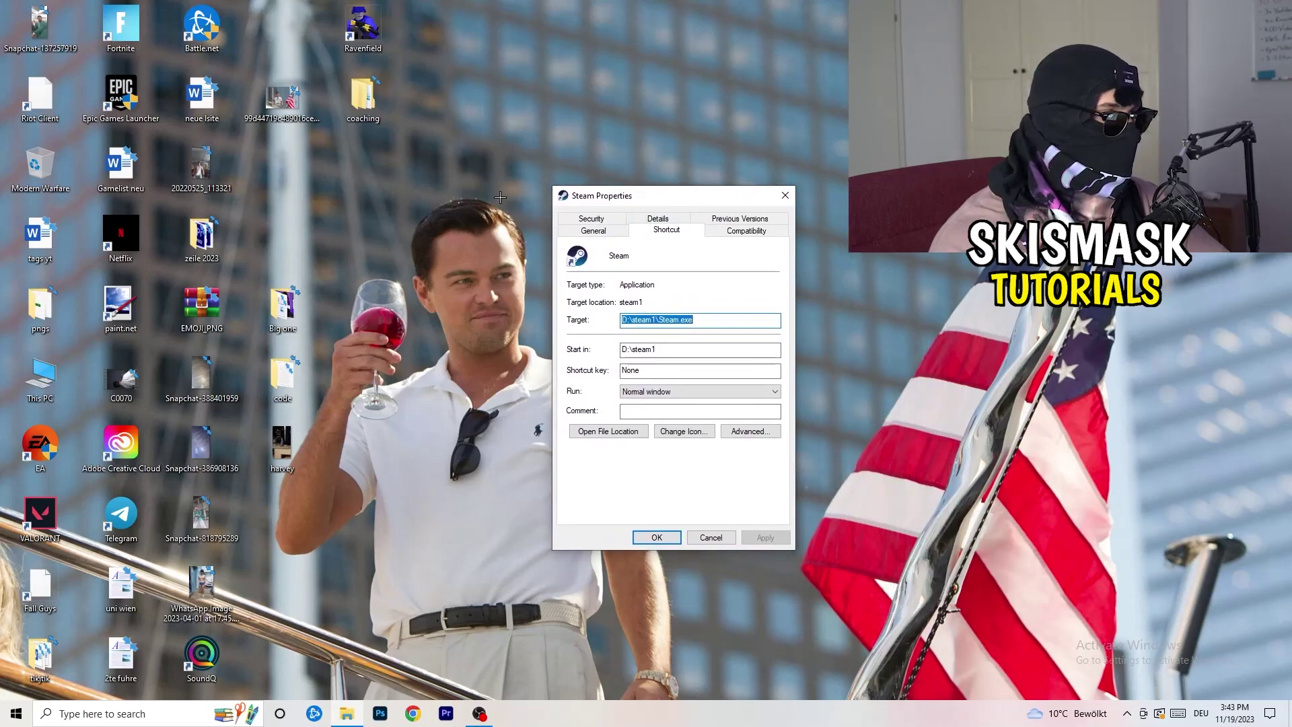
click(760, 230)
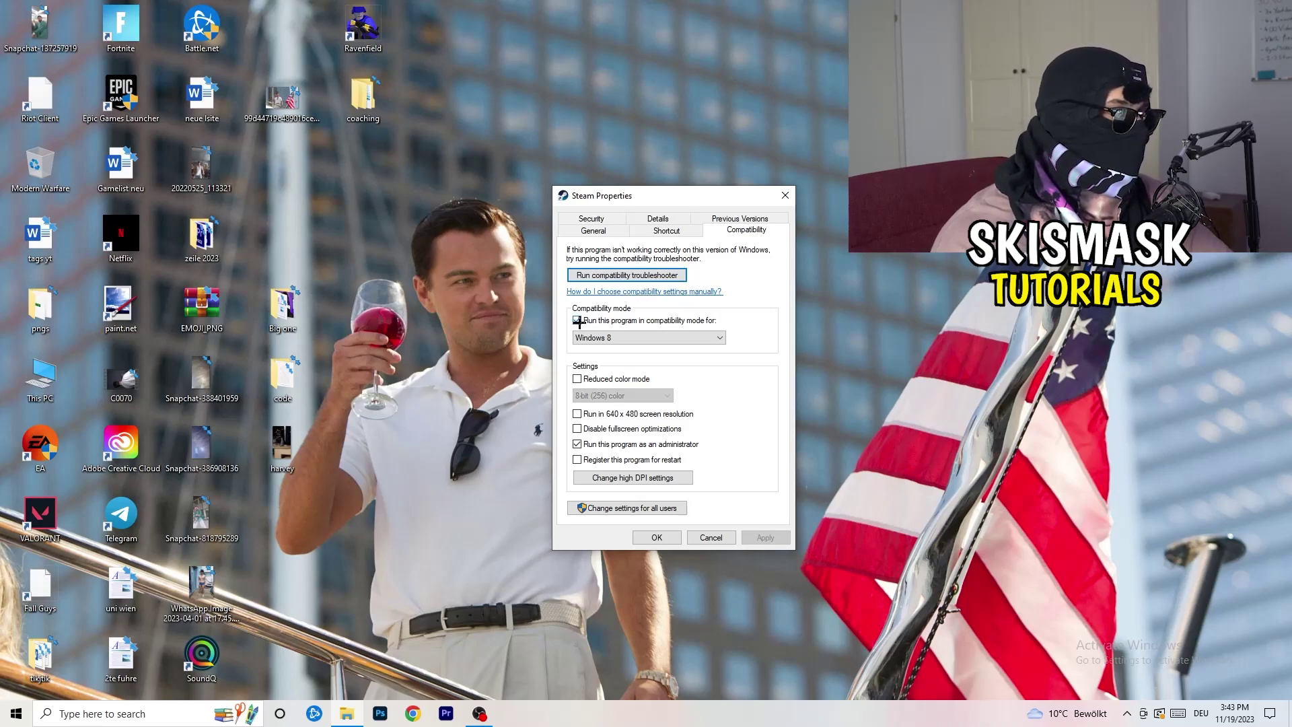
Set Steam to run in compatibility mode for Windows 8, apply the setting and close its properties
click(707, 317)
click(591, 323)
click(640, 338)
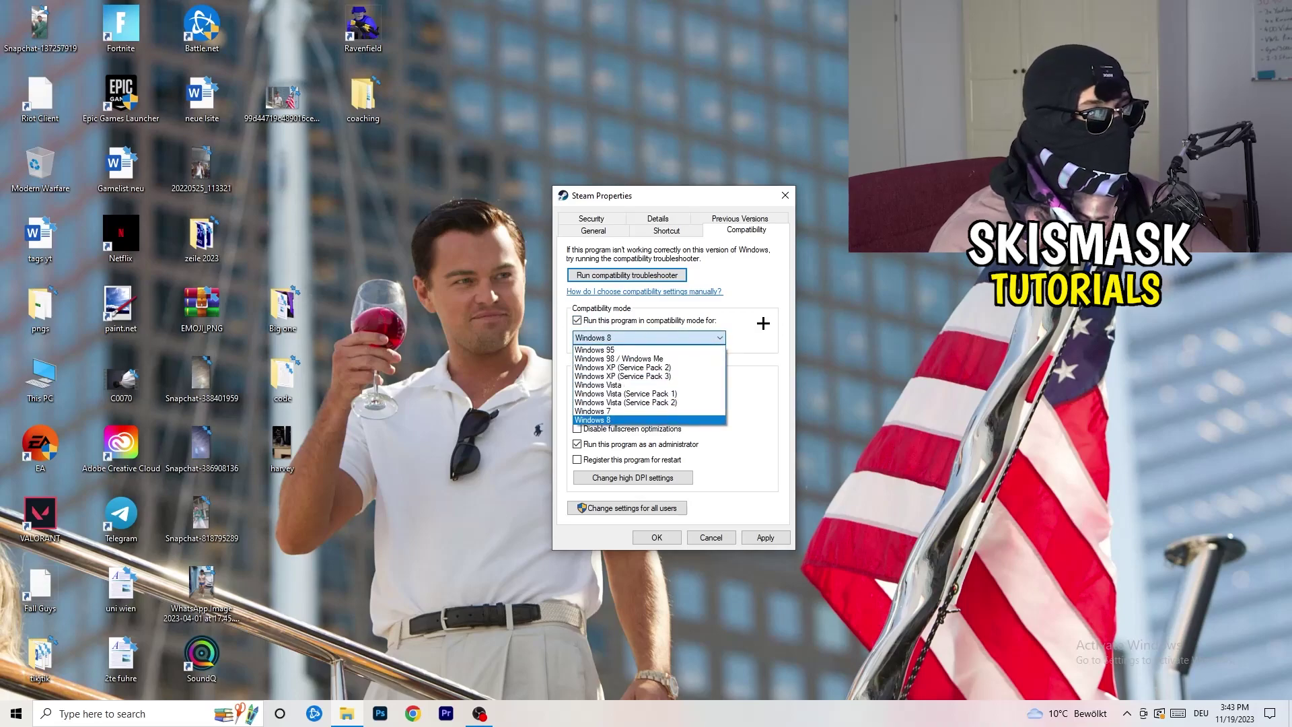
click(770, 294)
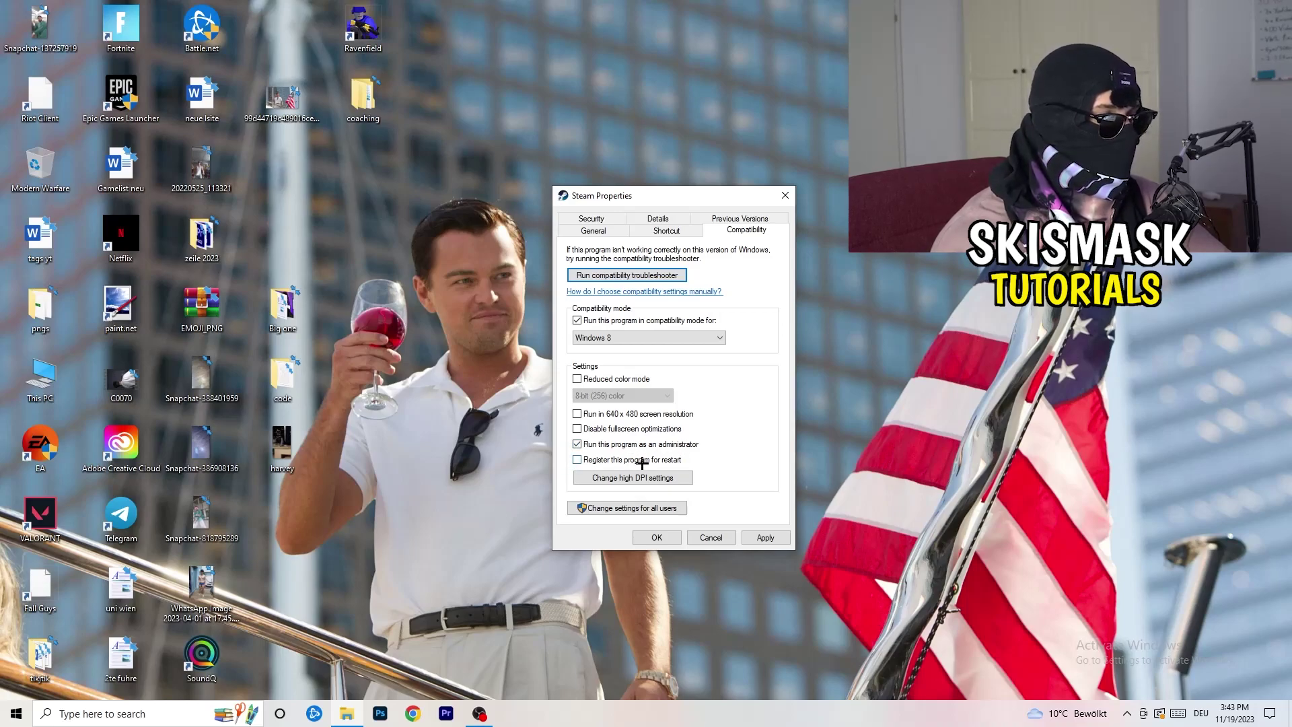
click(759, 537)
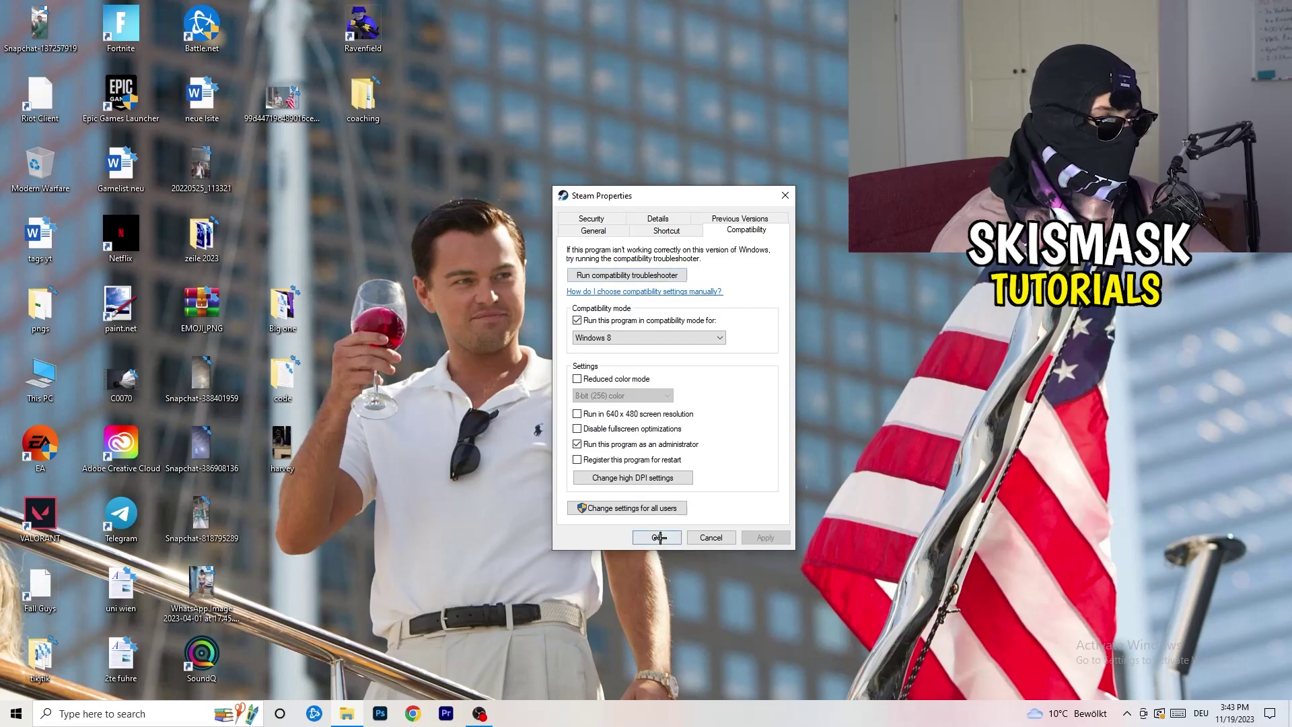
click(665, 537)
Move the Steam shortcut back to its original place among the desktop icons, above the "Big one" folder
drag(706, 253, 625, 252)
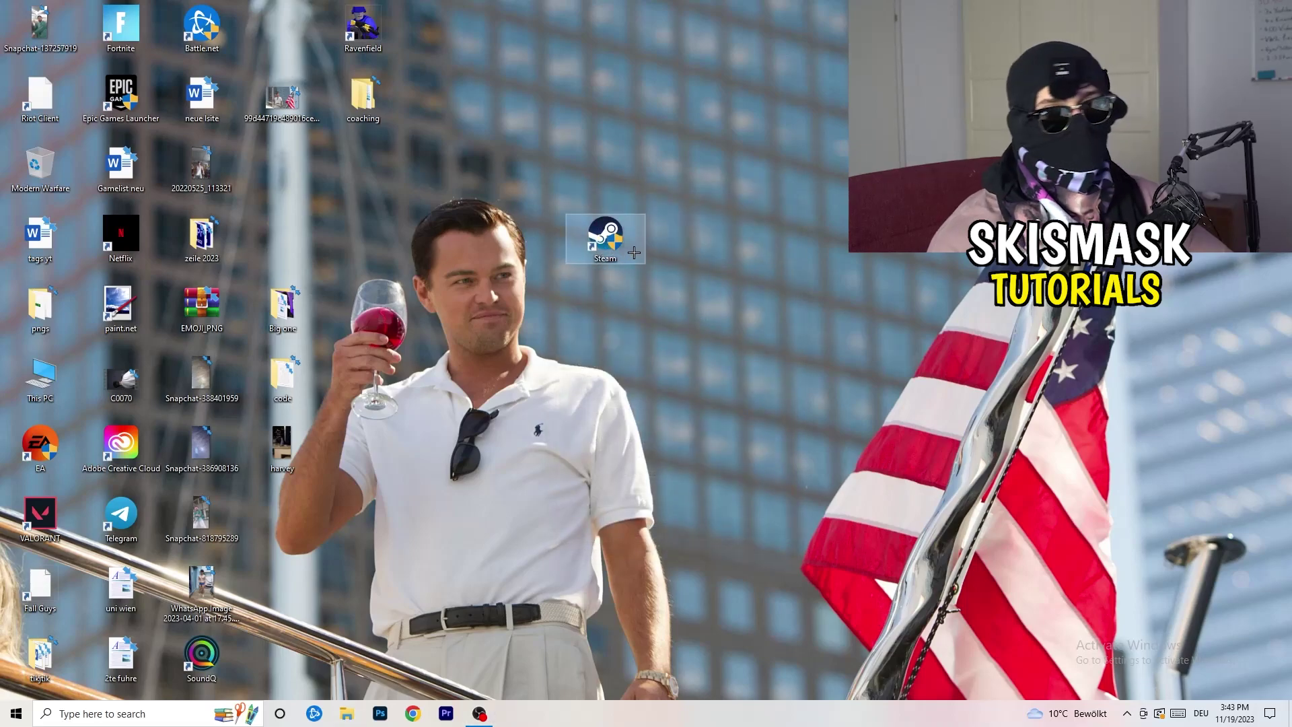
drag(581, 222, 743, 214)
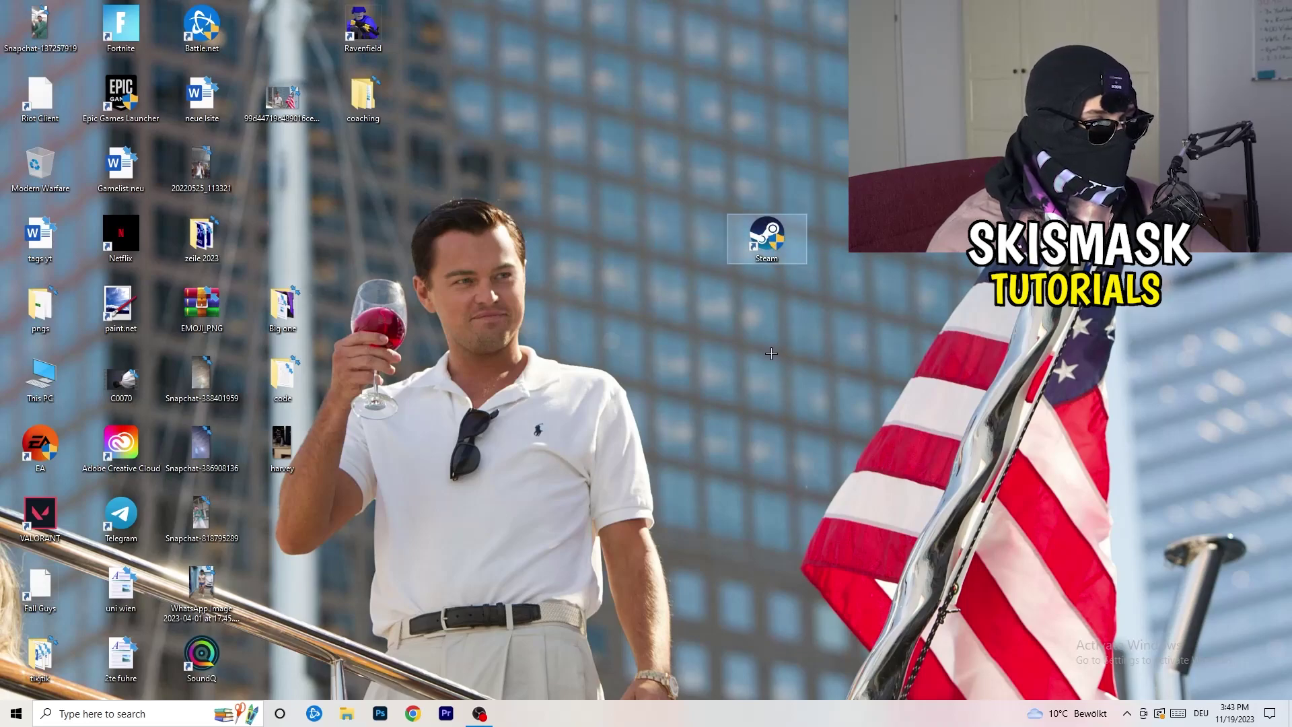
click(772, 355)
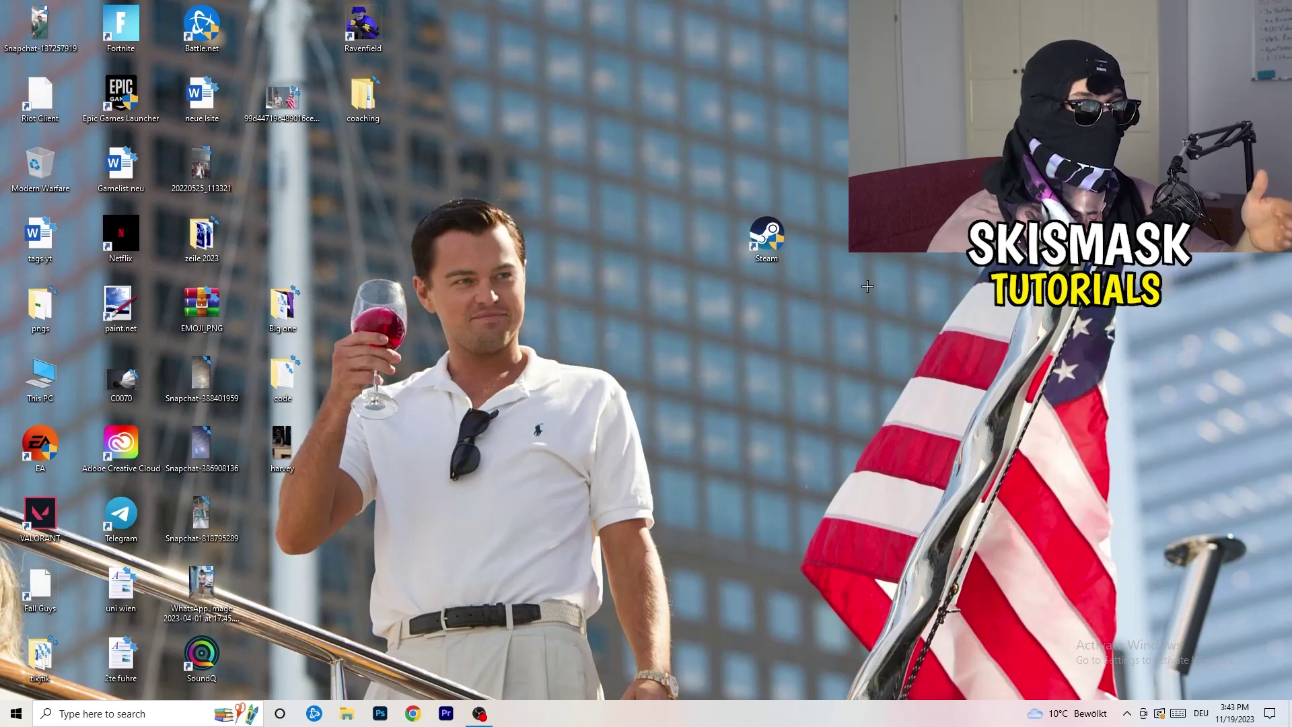
right_click(765, 235)
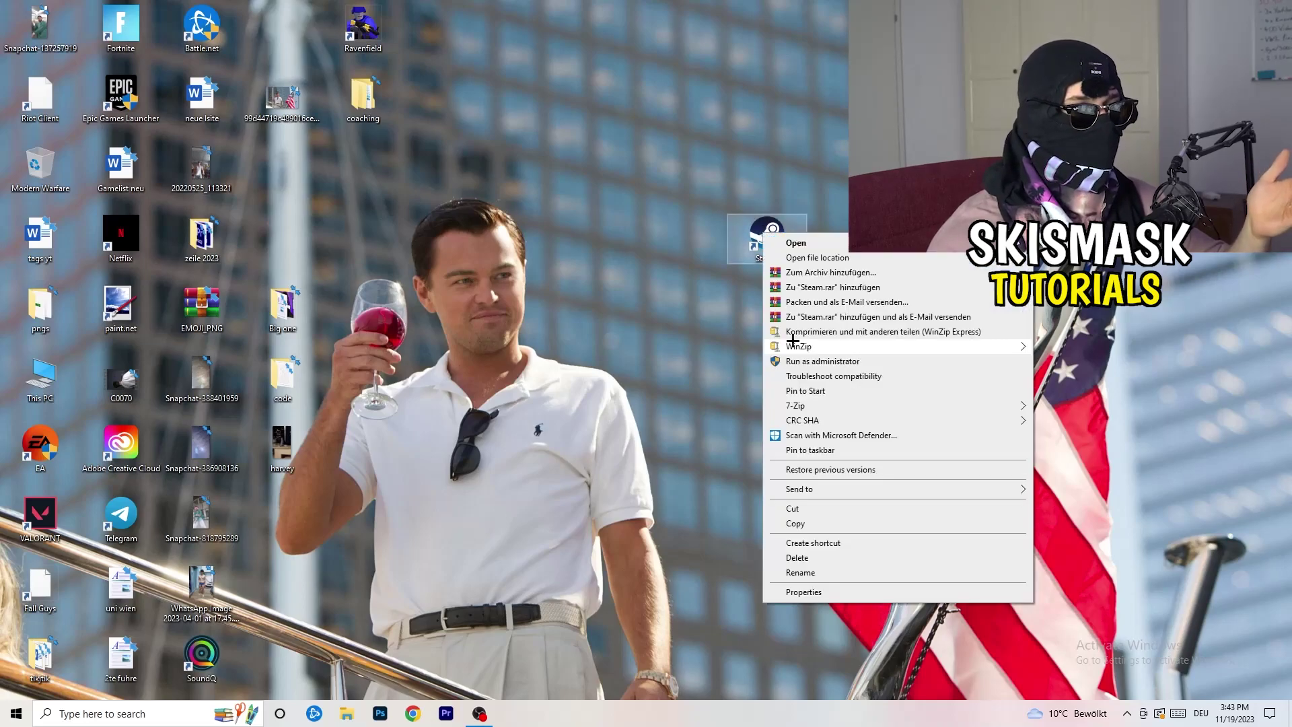
click(611, 285)
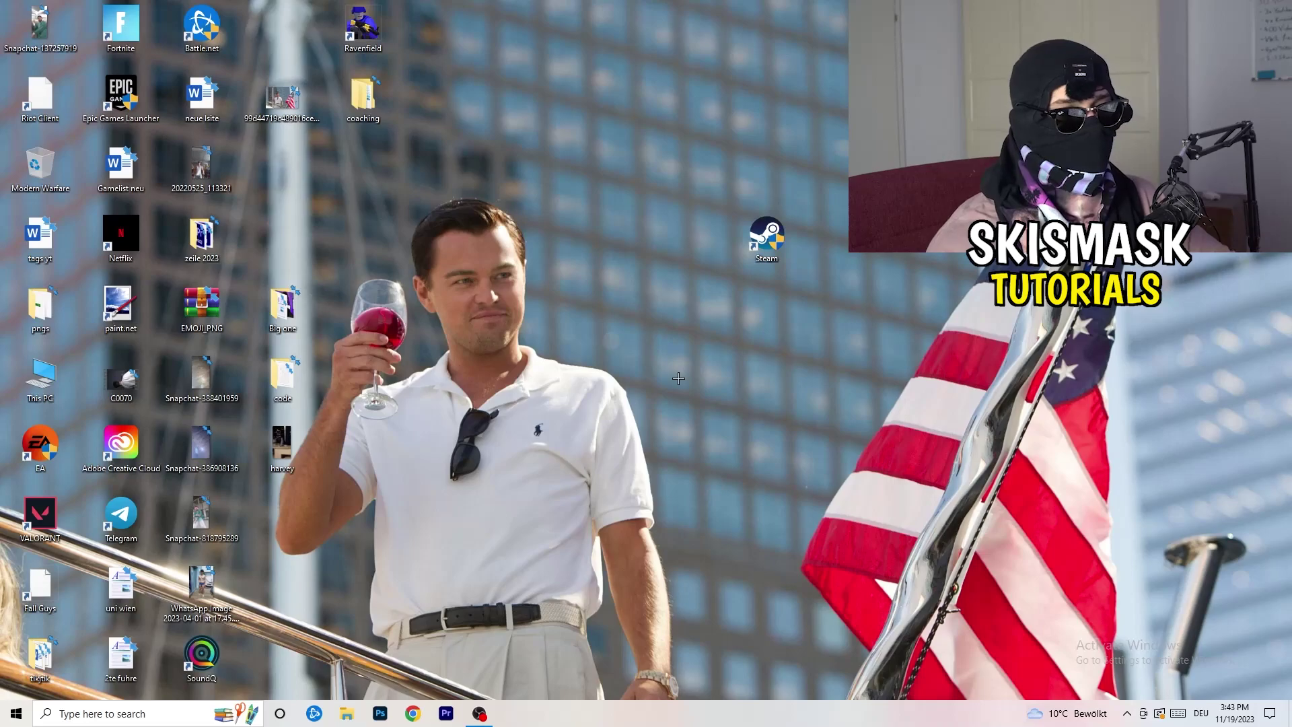
drag(767, 235, 282, 165)
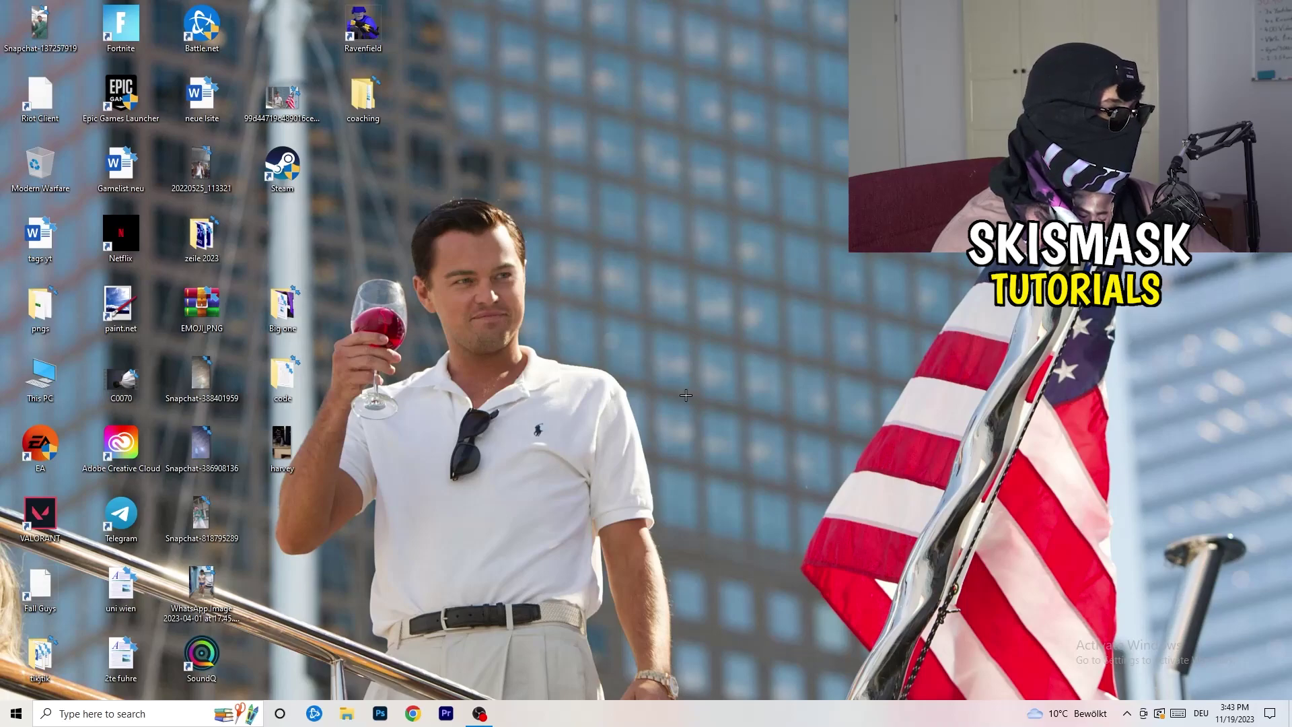
Open the Gaming settings and review the Xbox Game Bar, Captures and Game Mode options
click(16, 714)
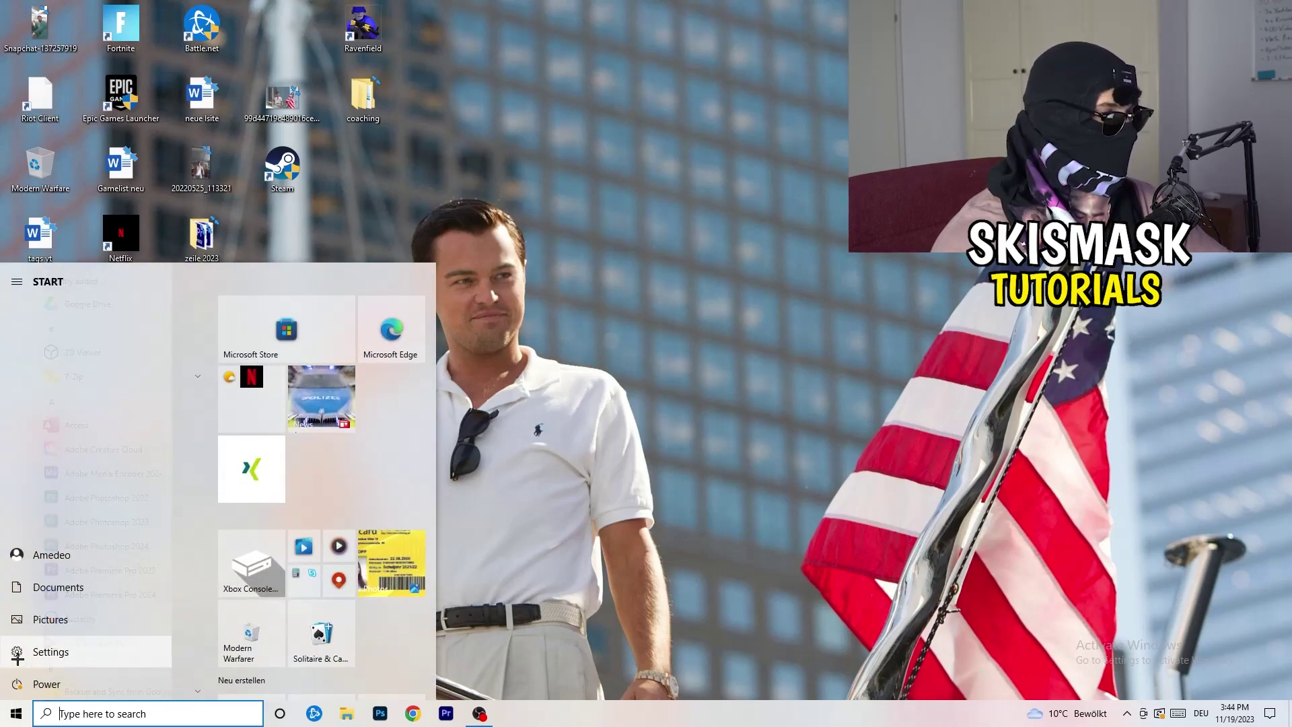
click(18, 657)
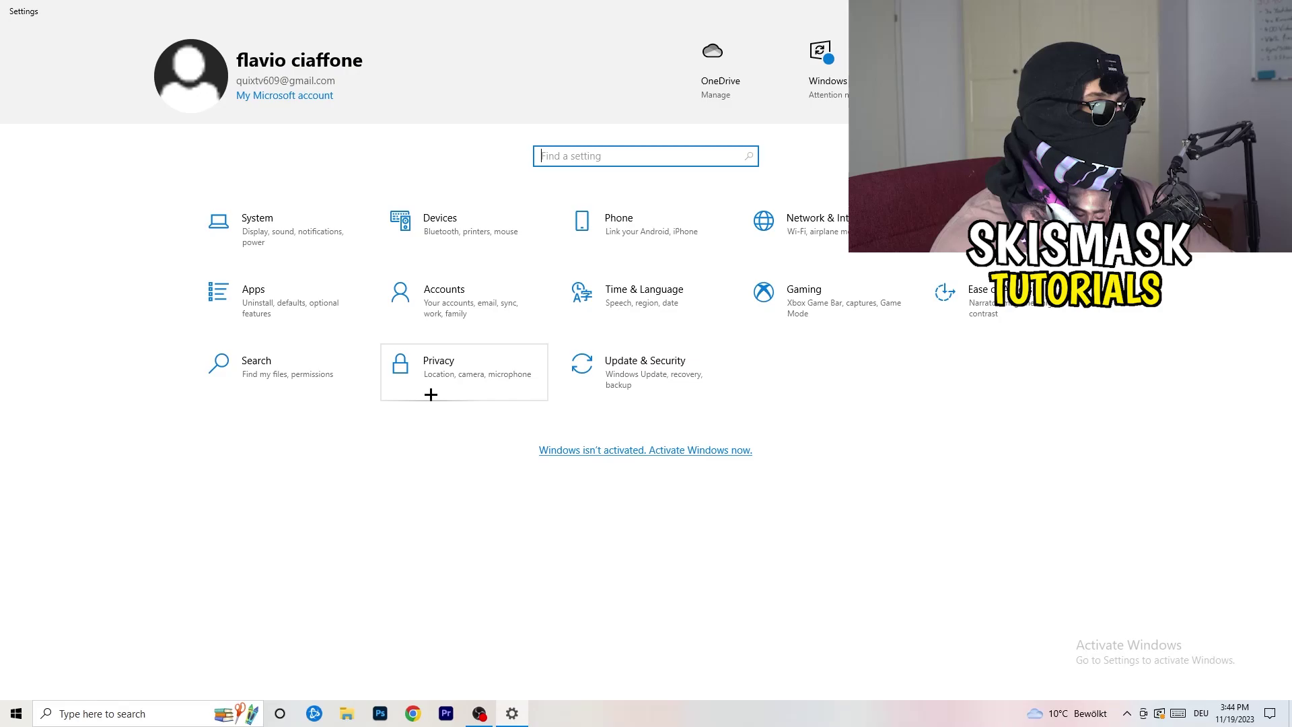
click(788, 291)
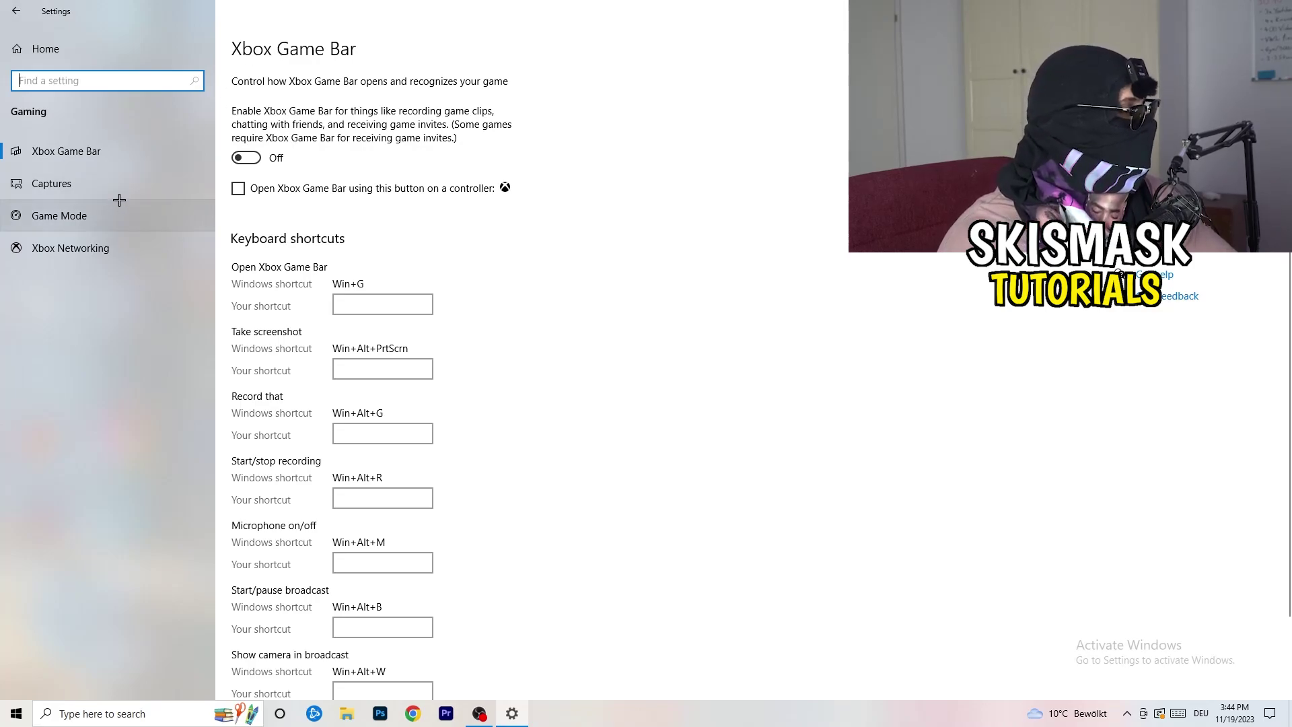
click(50, 183)
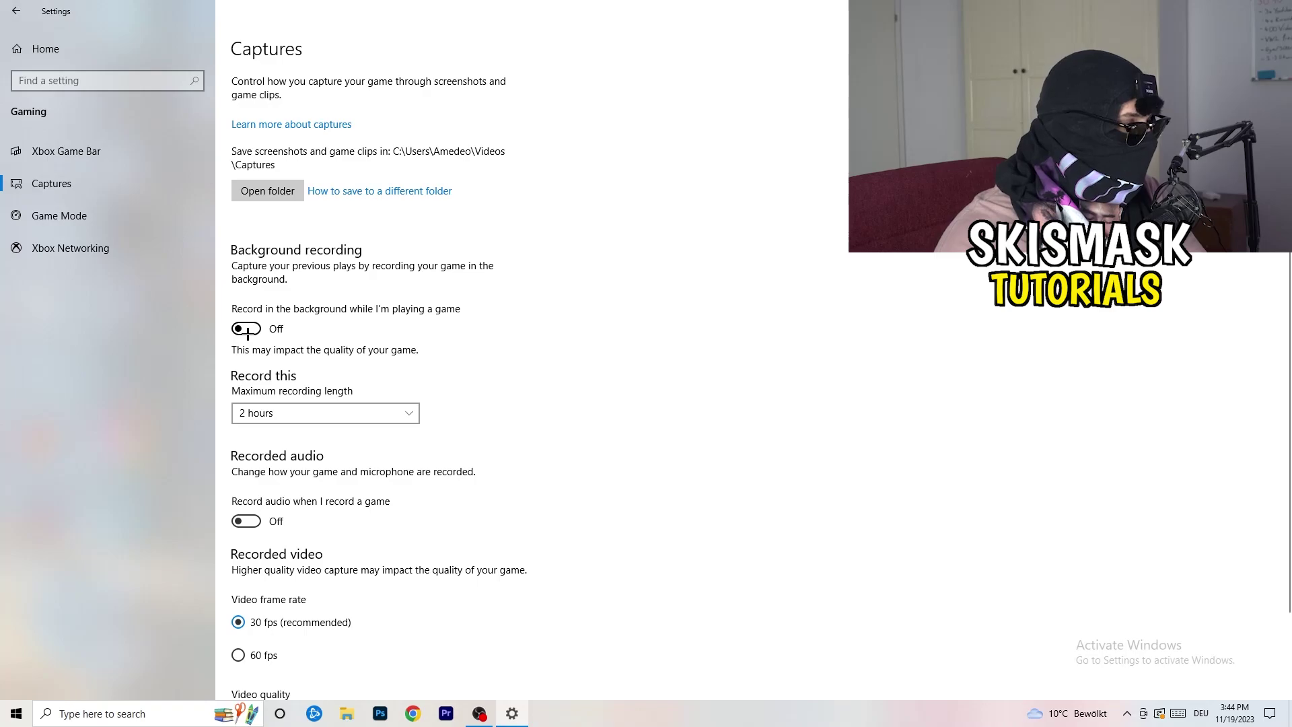
scroll(390, 384, down, 3)
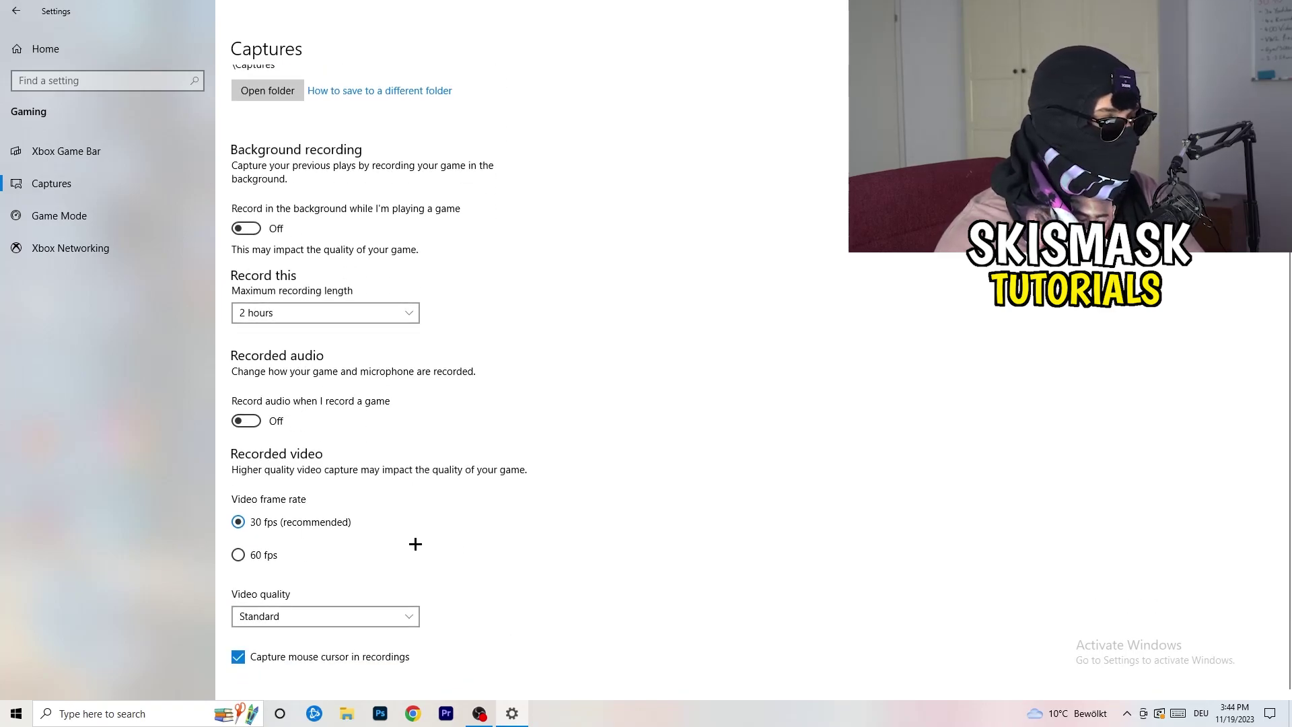
scroll(416, 544, up, 3)
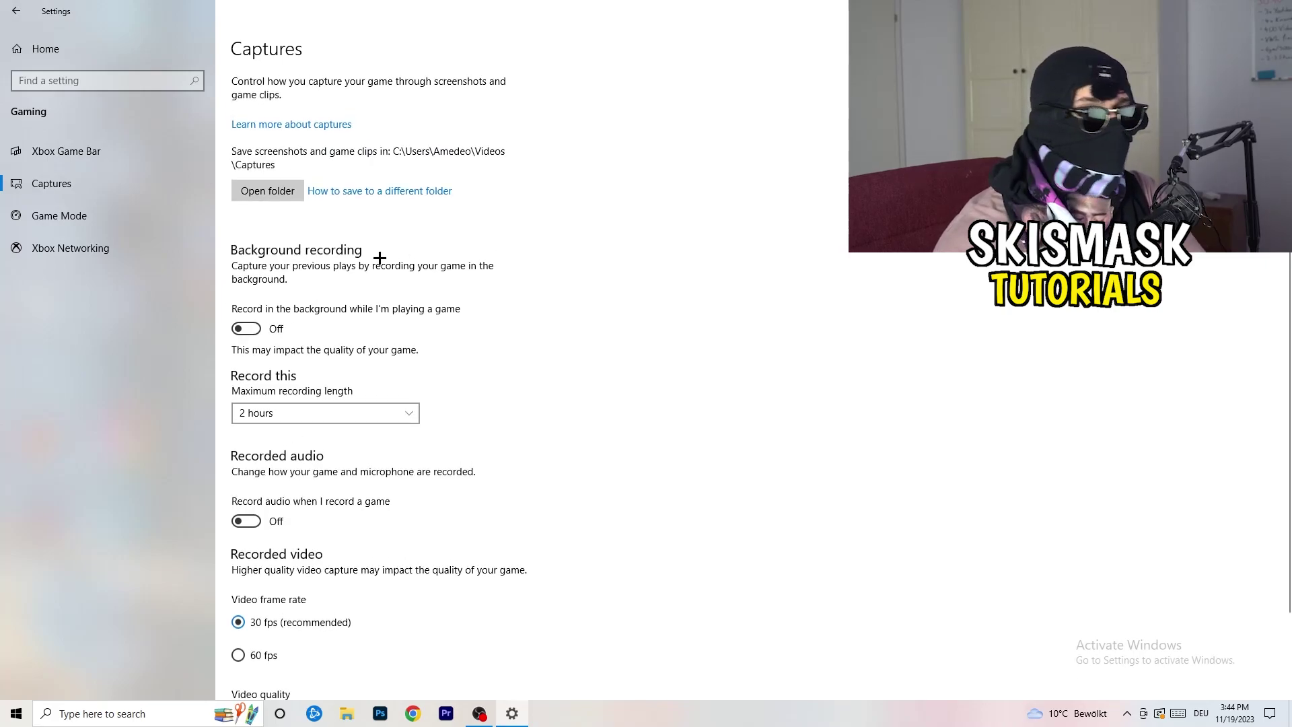
click(67, 216)
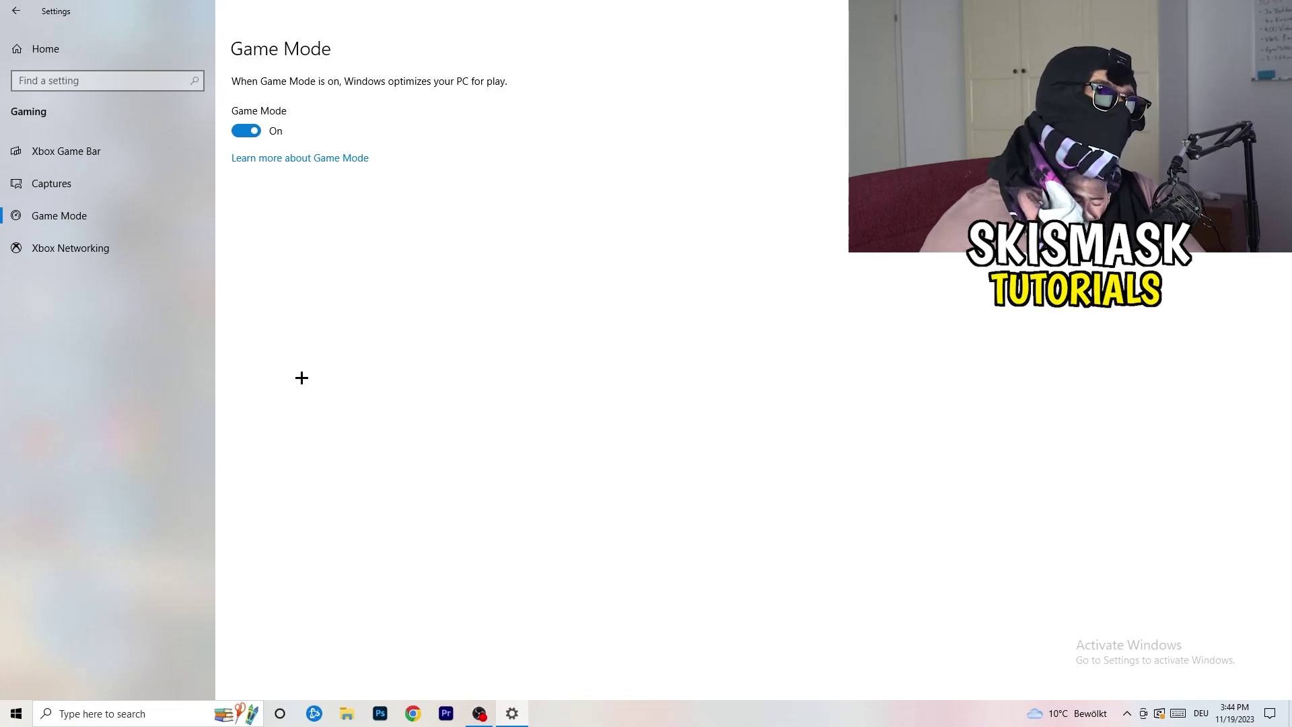
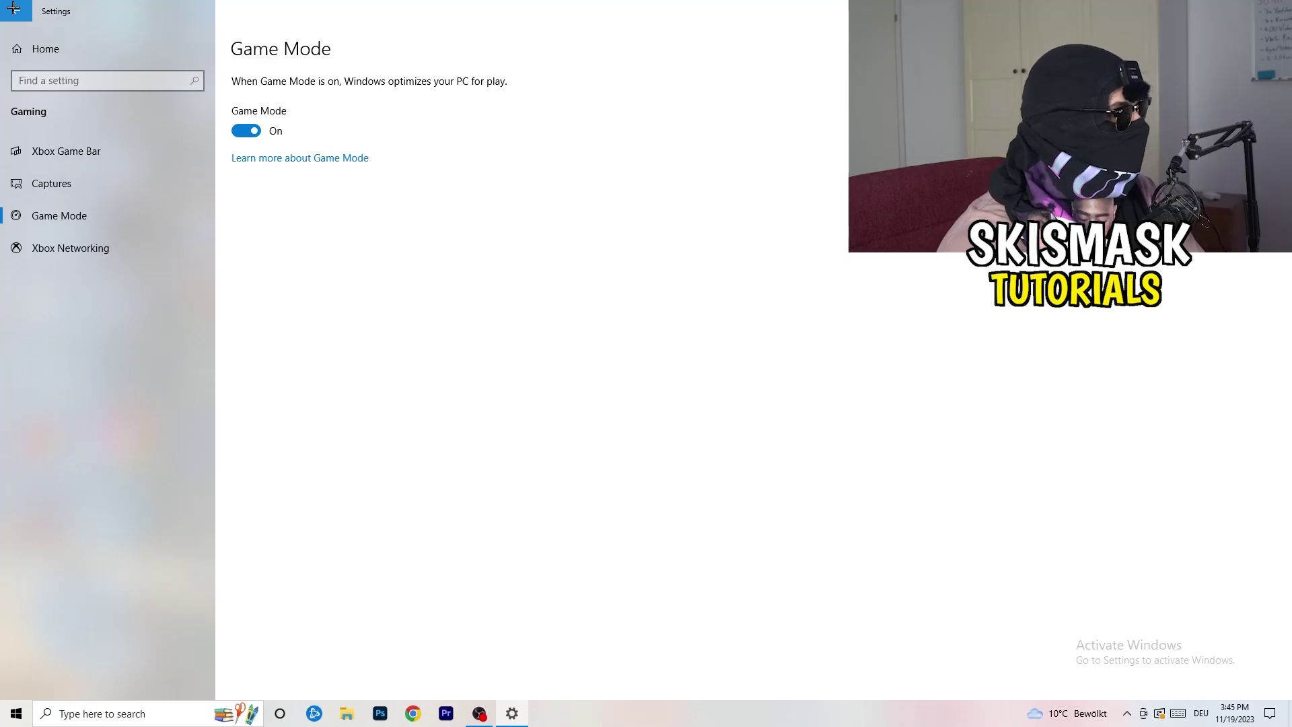
Go to Update & Security, check the Windows Update status and close Settings
click(14, 8)
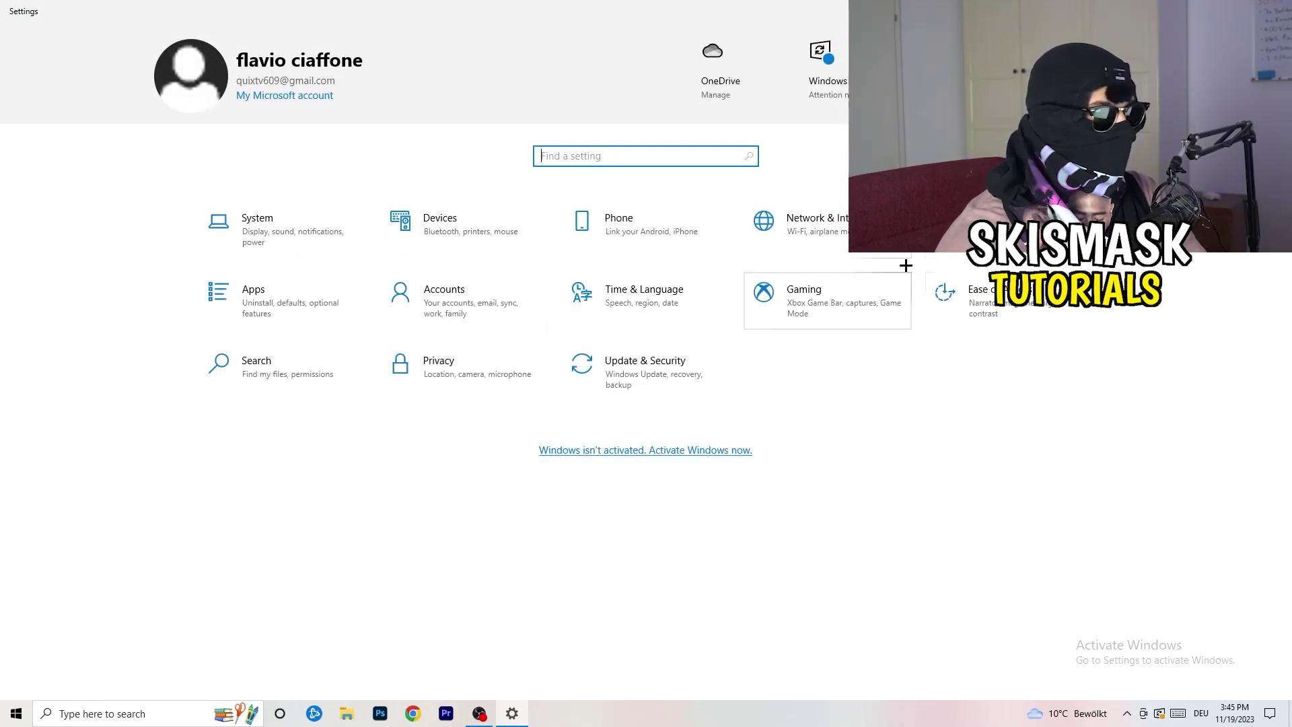
click(633, 369)
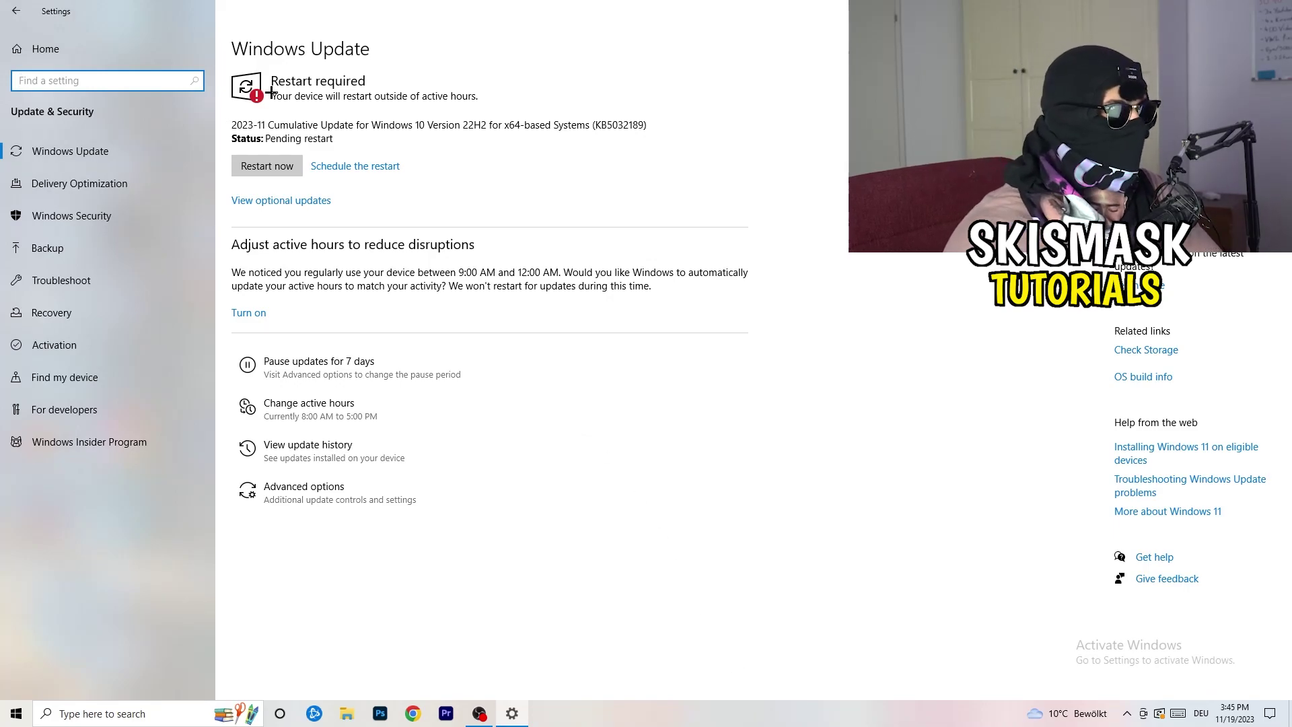
click(330, 84)
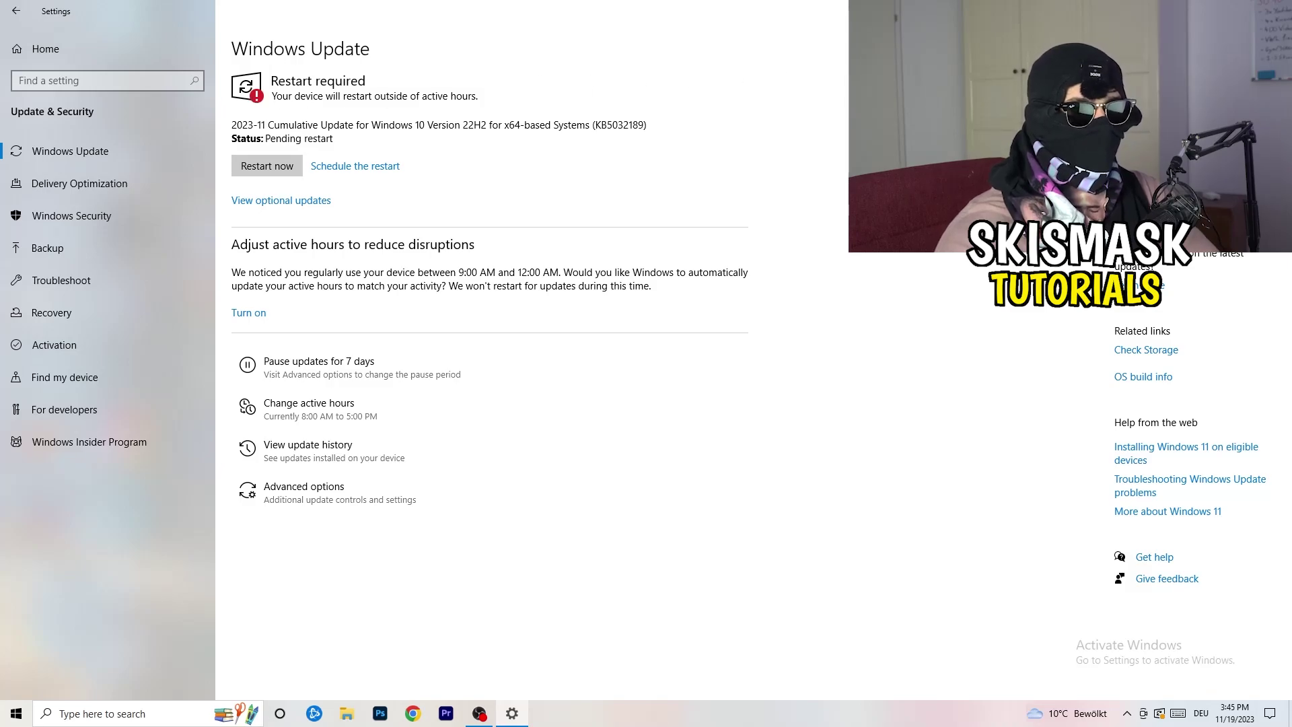
click(1276, 8)
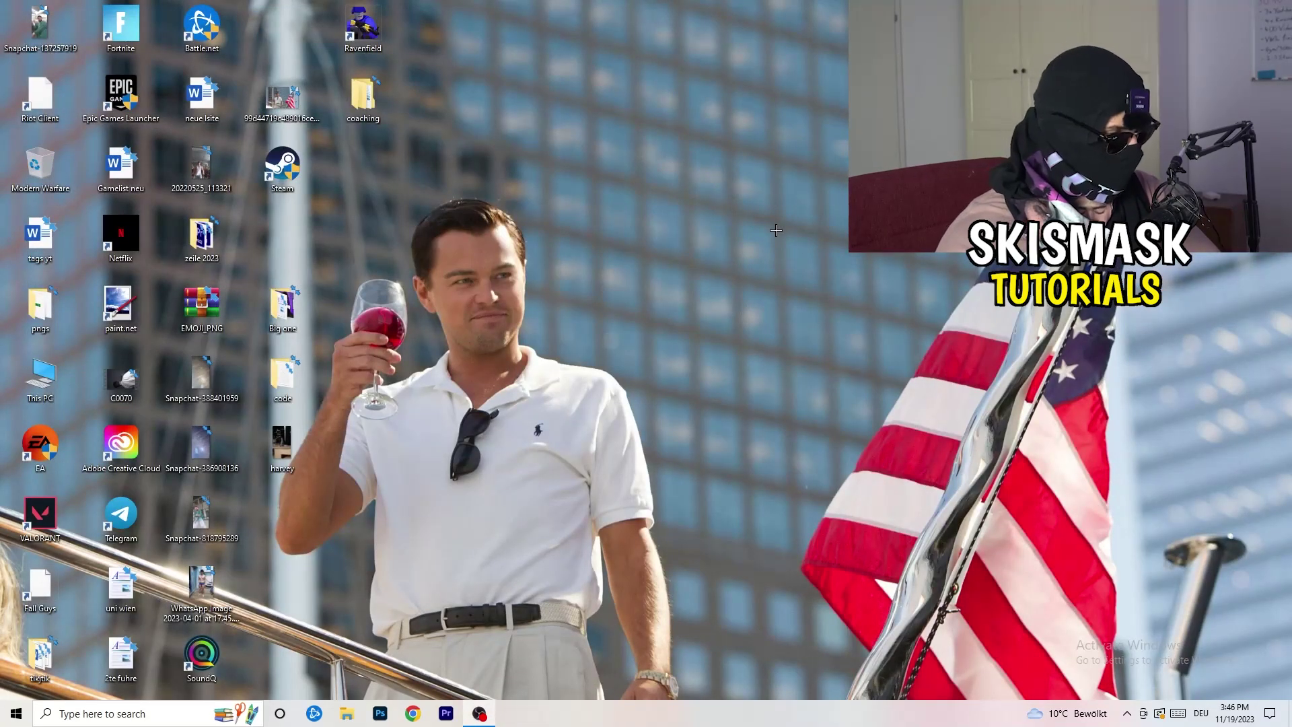